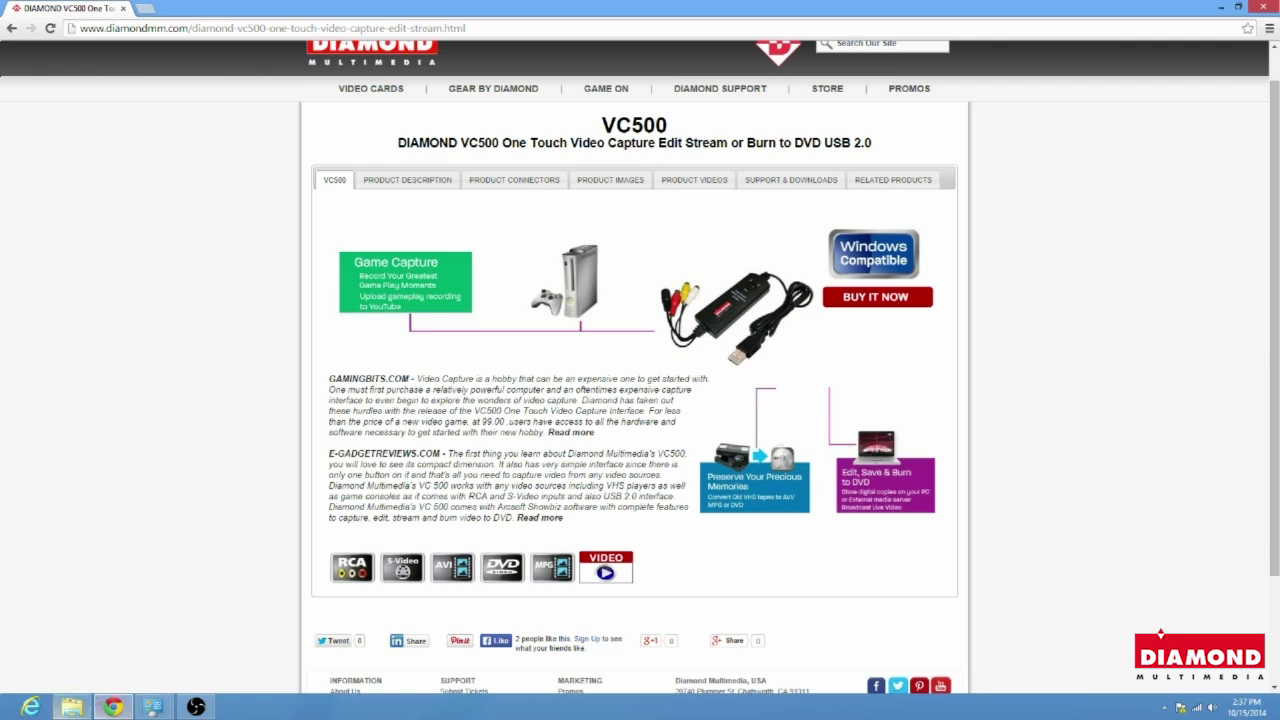
Step: From Computer, open the VC500 disc in BD-RE drive D: and enter its Driver folder
{"action": "left_click", "coordinate": [70, 710]}
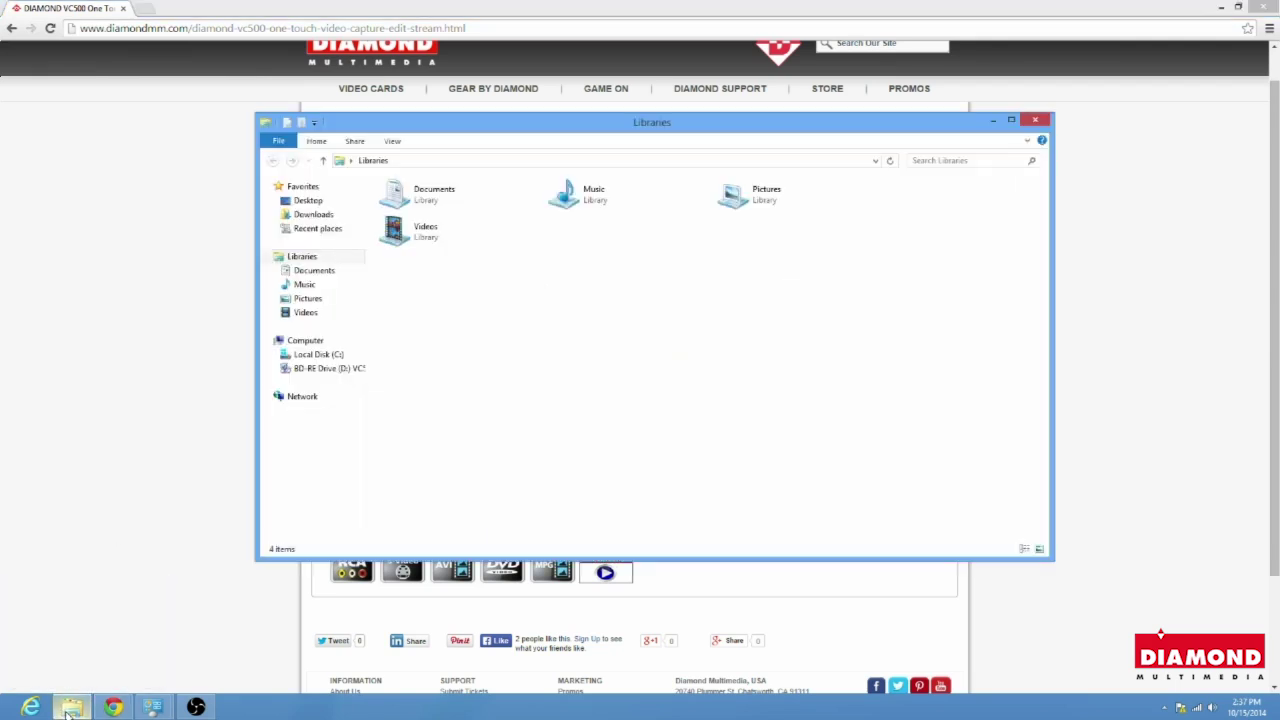
{"action": "left_click", "coordinate": [313, 341]}
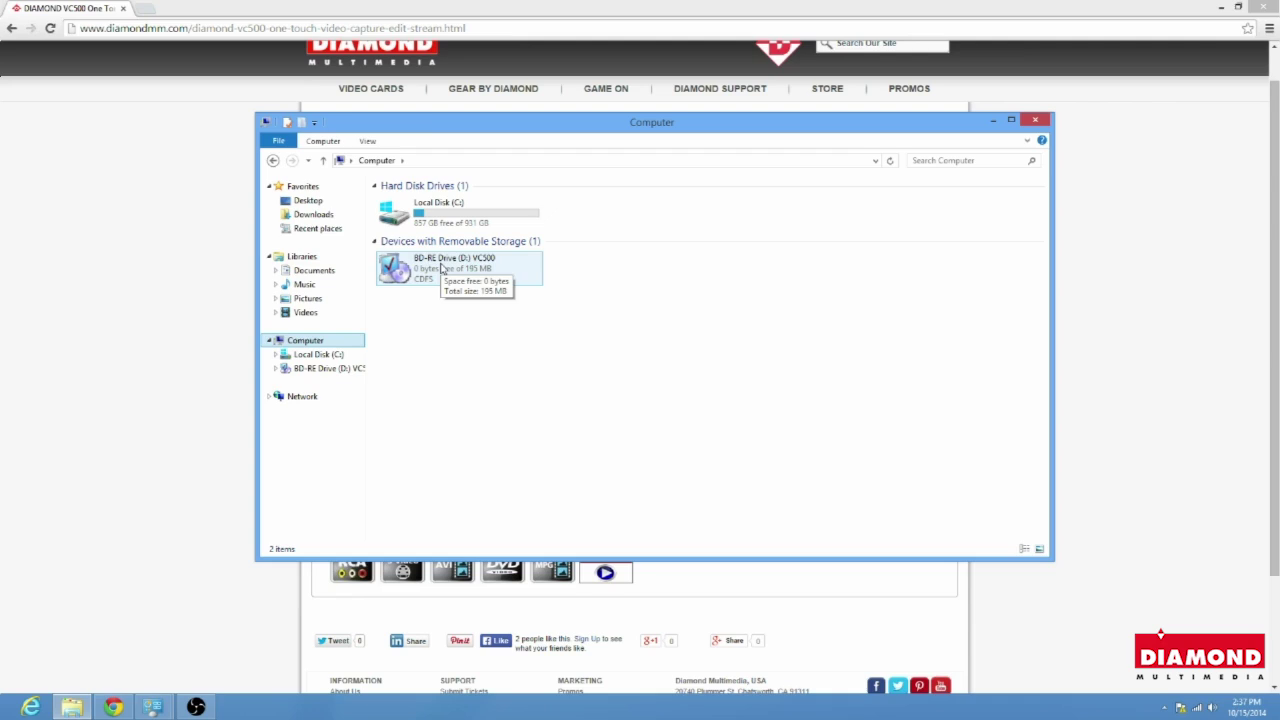
{"action": "right_click", "coordinate": [441, 268]}
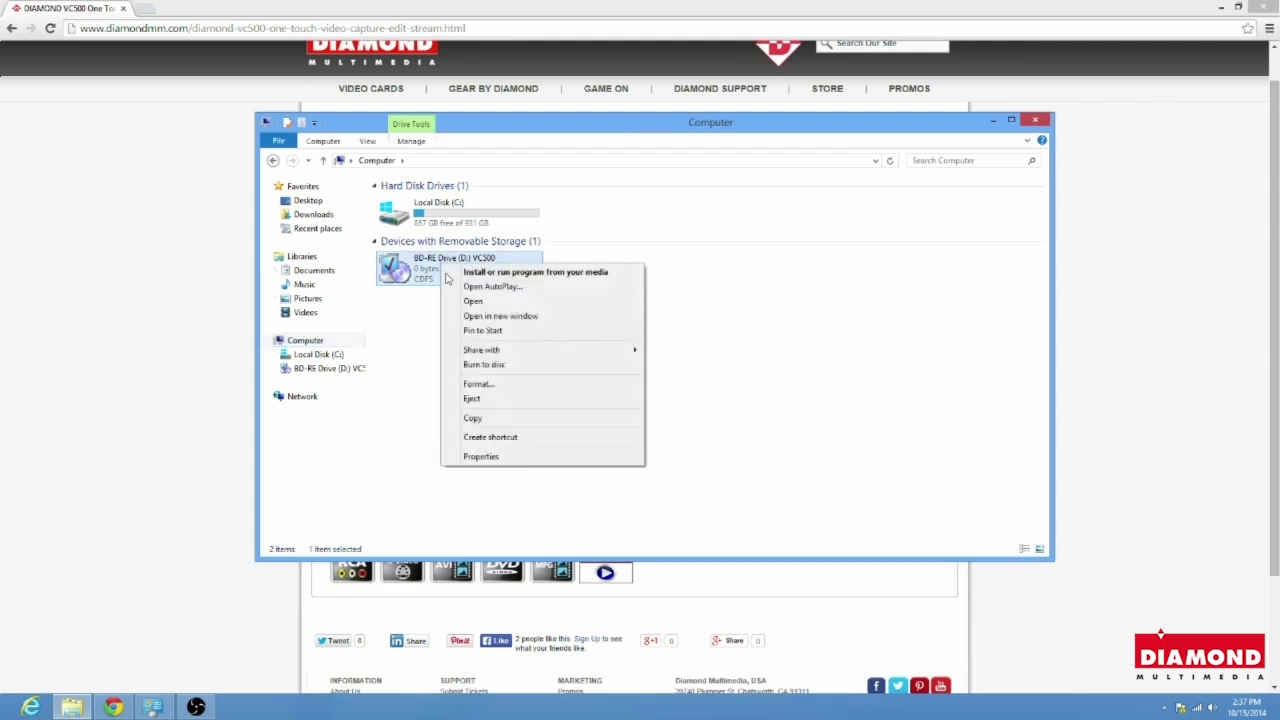
{"action": "left_click", "coordinate": [470, 301]}
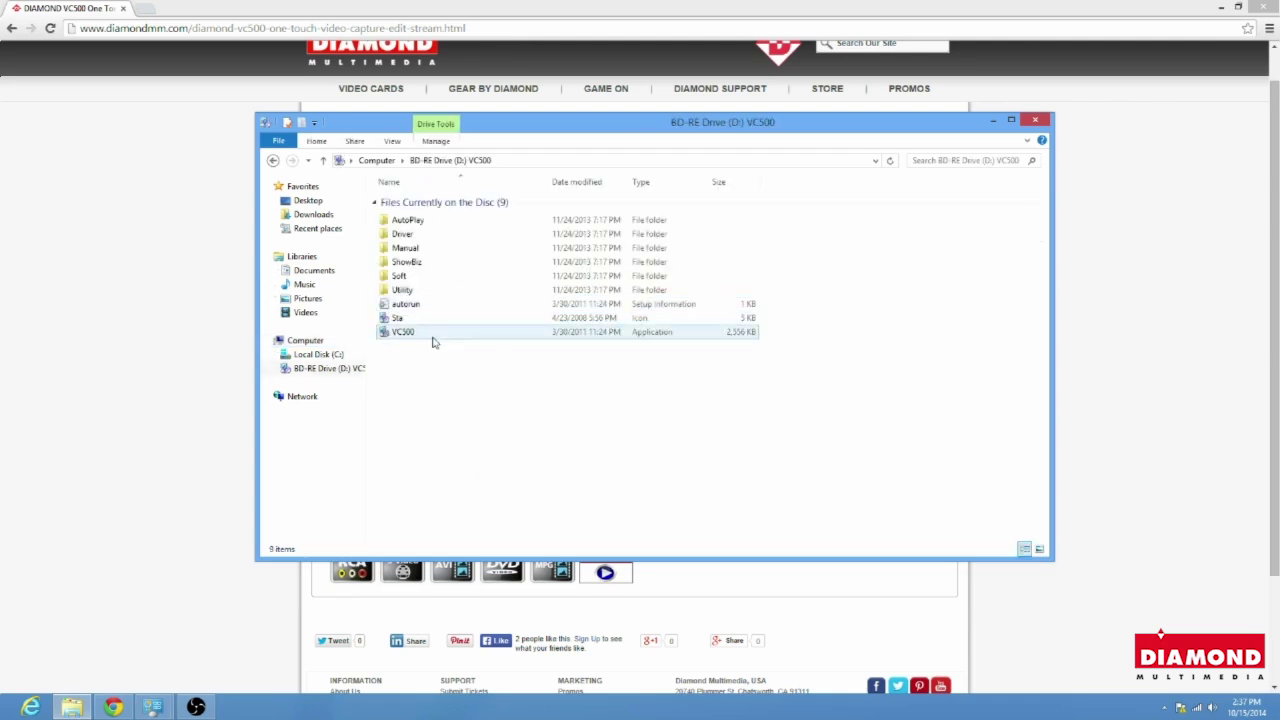
{"action": "double_click", "coordinate": [462, 238]}
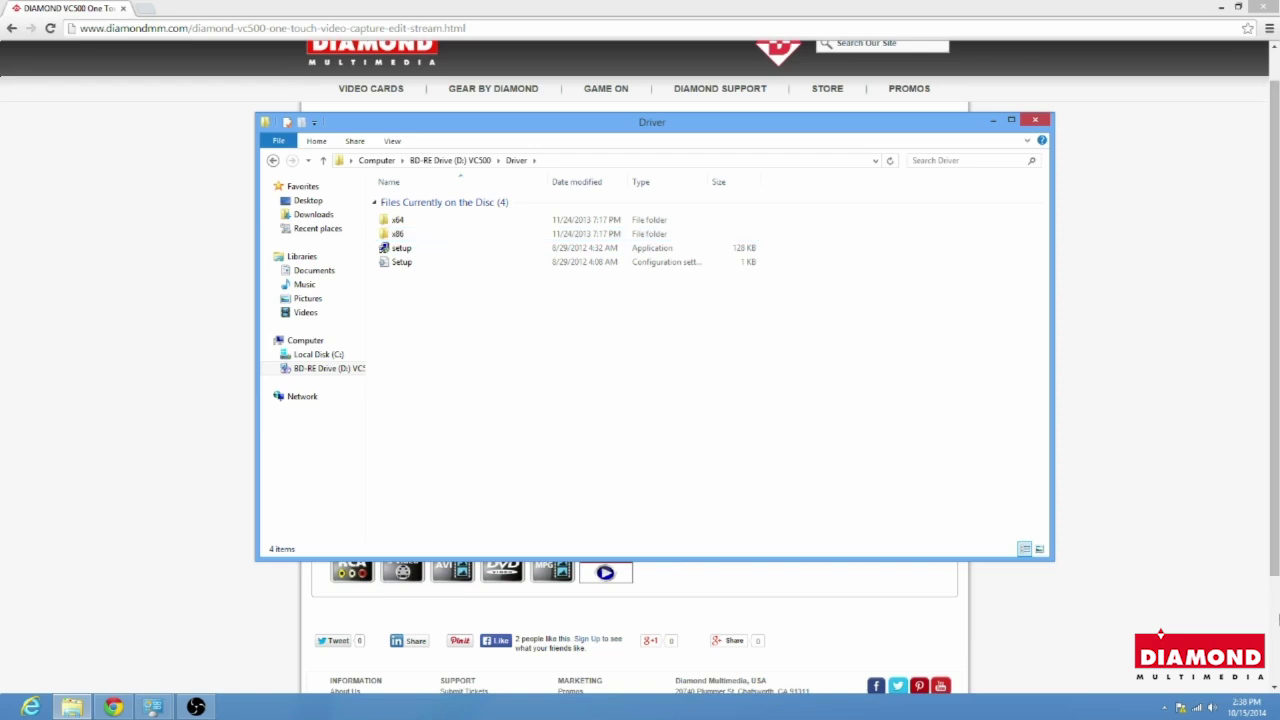
Step: Open Control Panel's System page to confirm Windows 8 Pro is a 64-bit operating system
{"action": "mouse_move", "coordinate": [1276, 470]}
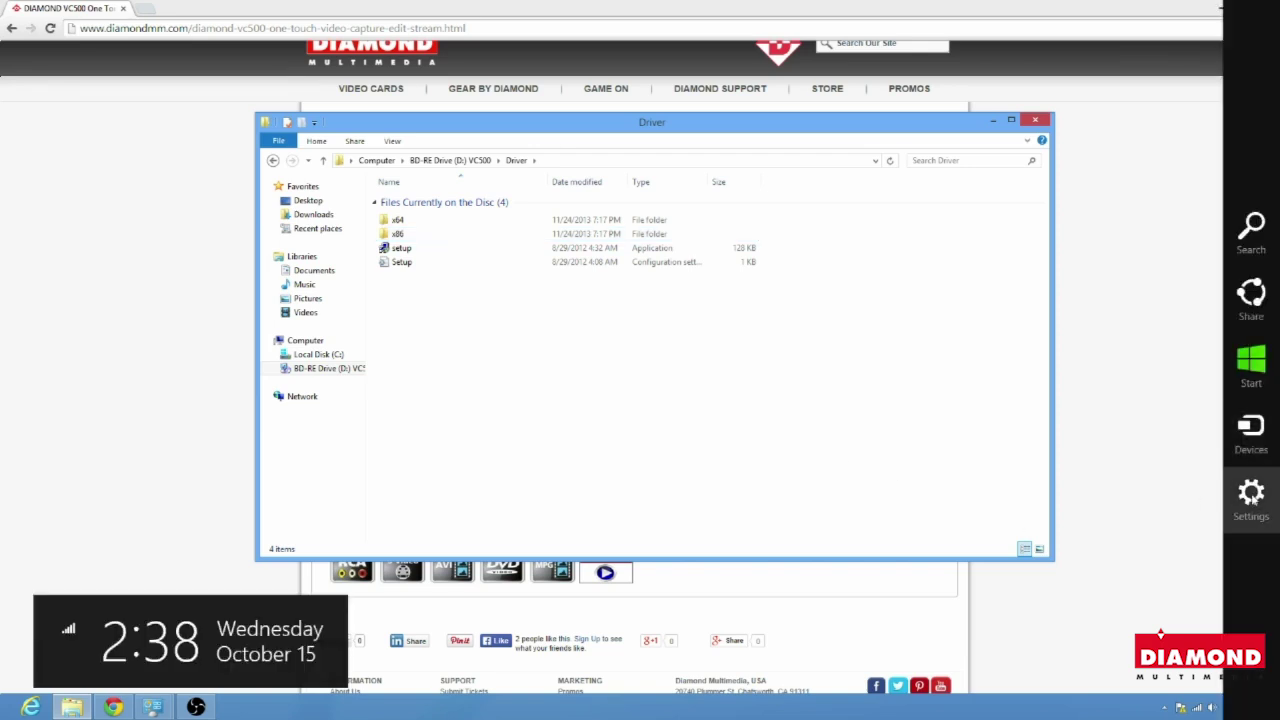
{"action": "left_click", "coordinate": [1251, 496]}
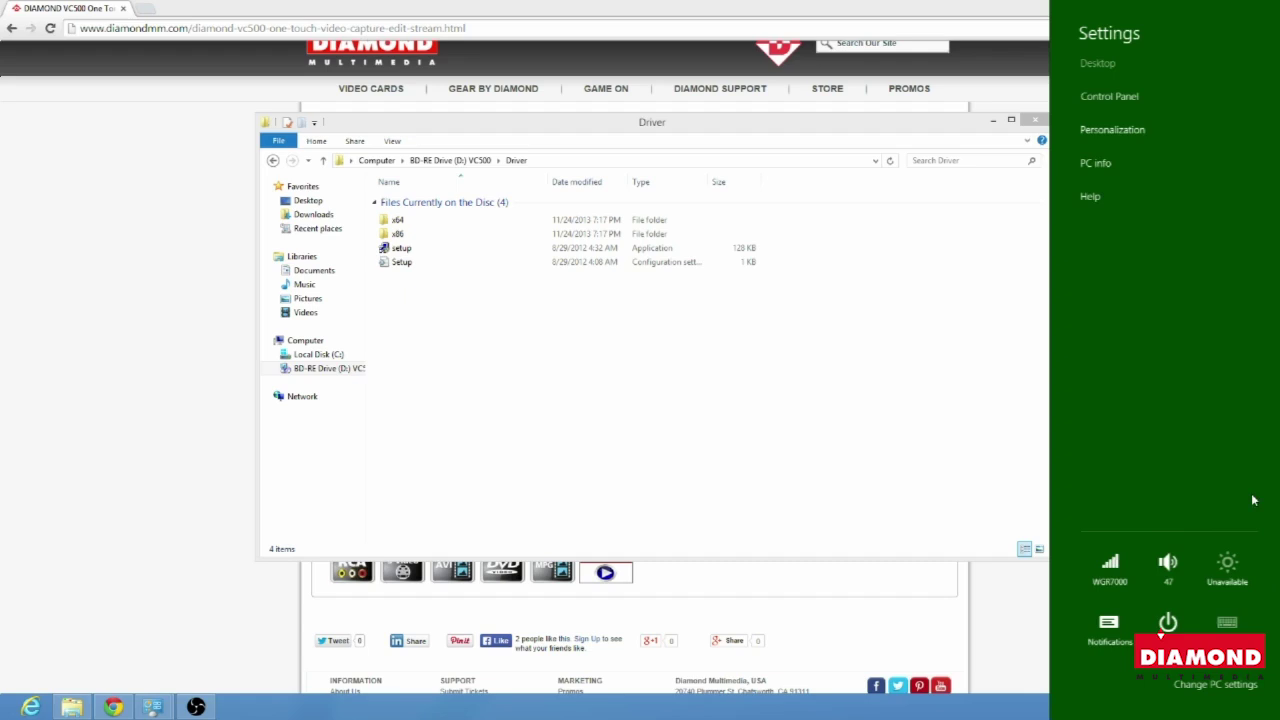
{"action": "left_click", "coordinate": [1167, 96]}
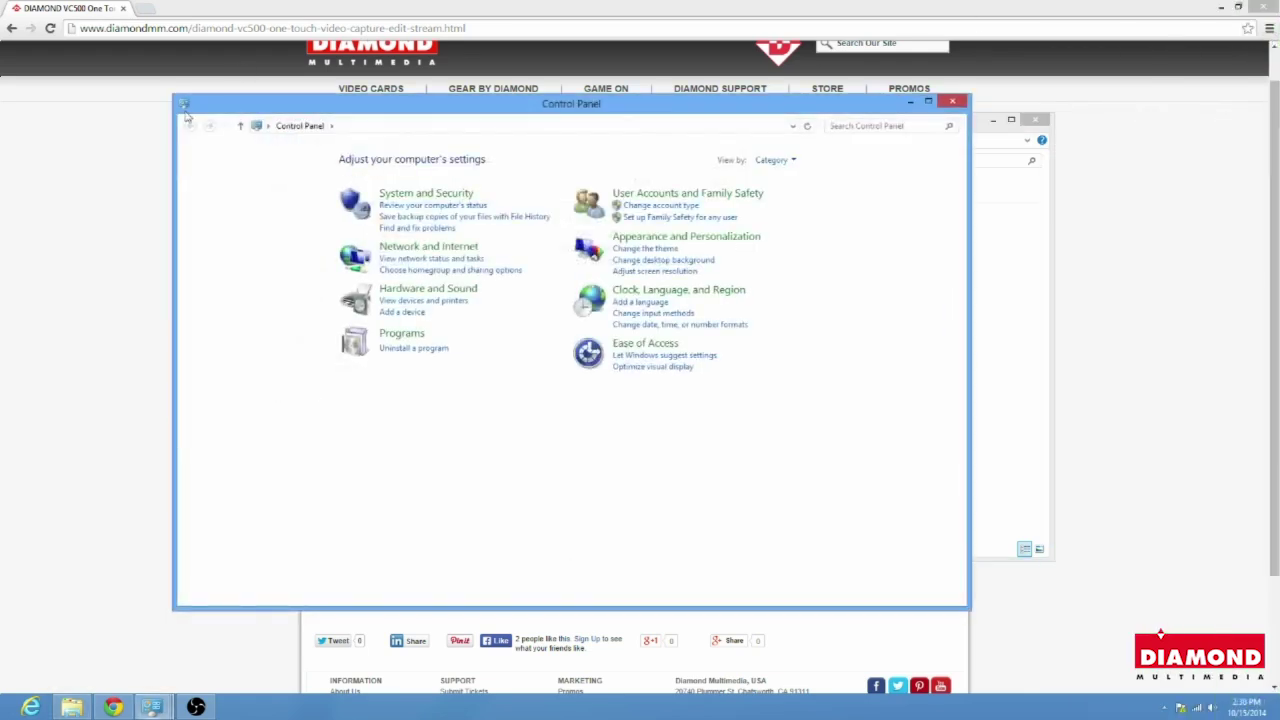
{"action": "left_click", "coordinate": [467, 201]}
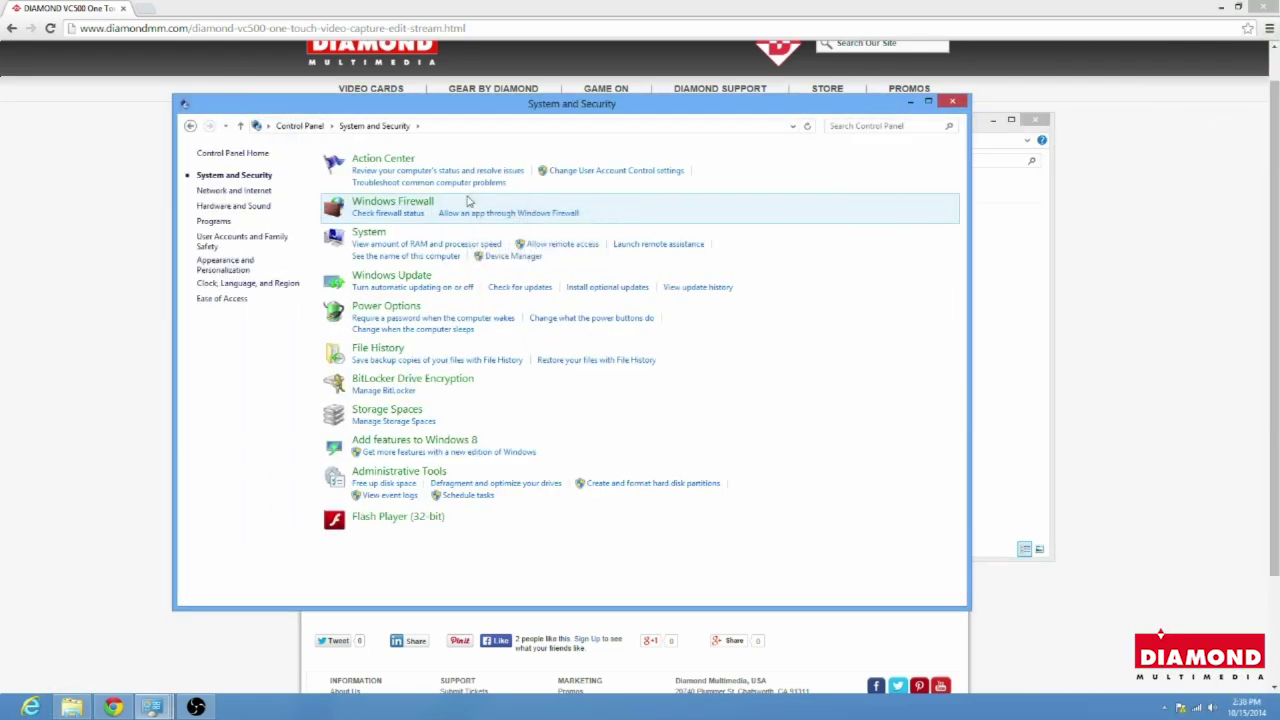
{"action": "left_click", "coordinate": [369, 233]}
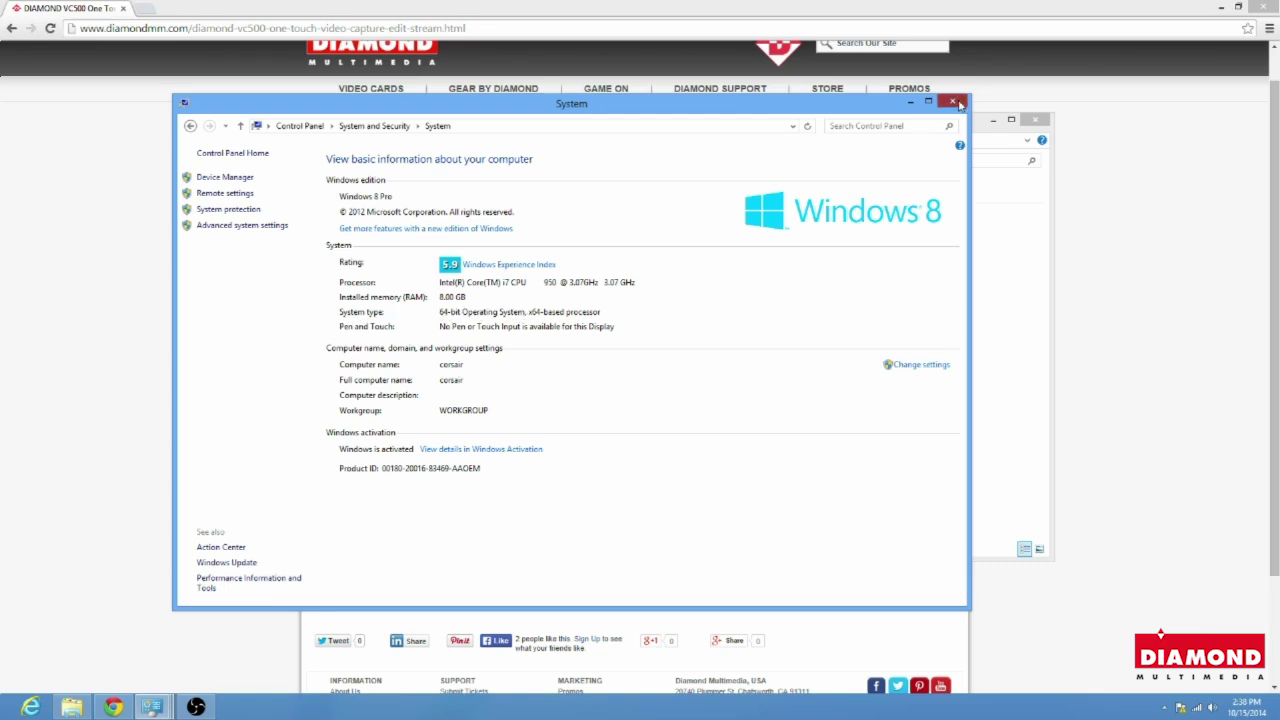
Step: Run setup from the x64 folder to install Driver Install 64-Bit, allowing both Windows Security driver prompts
{"action": "left_click", "coordinate": [952, 101]}
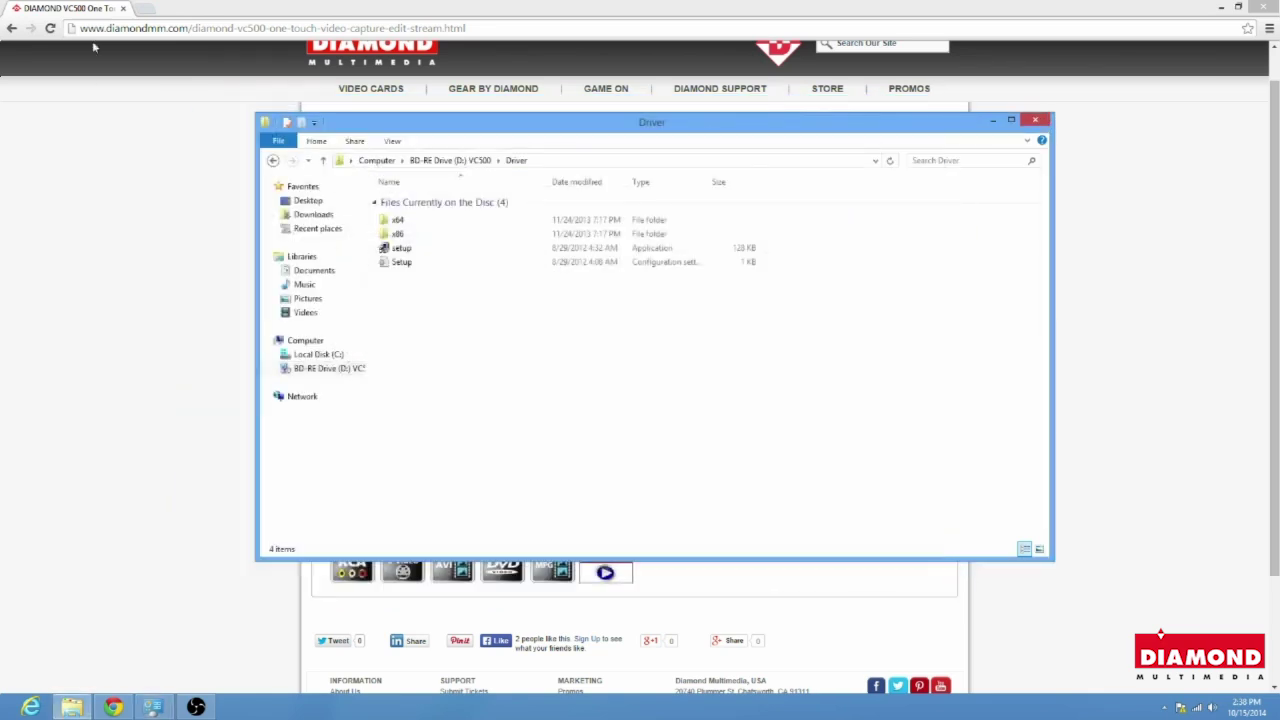
{"action": "double_click", "coordinate": [428, 222]}
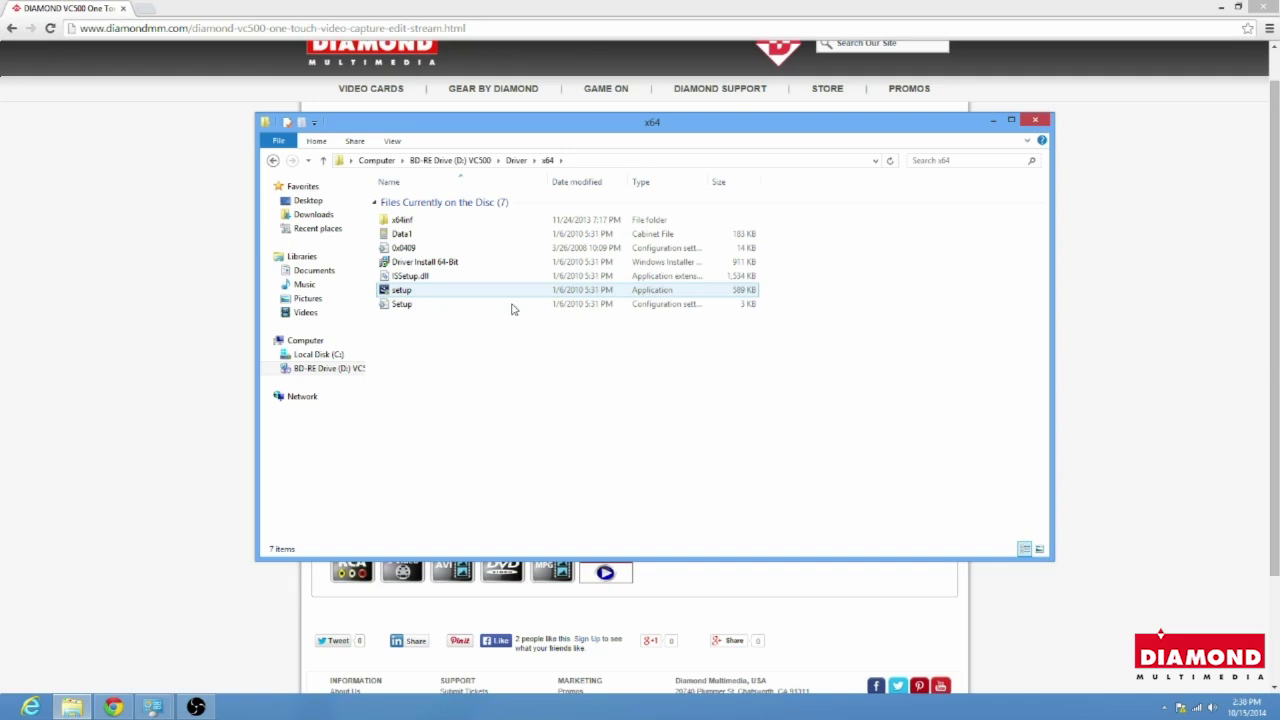
{"action": "double_click", "coordinate": [457, 298]}
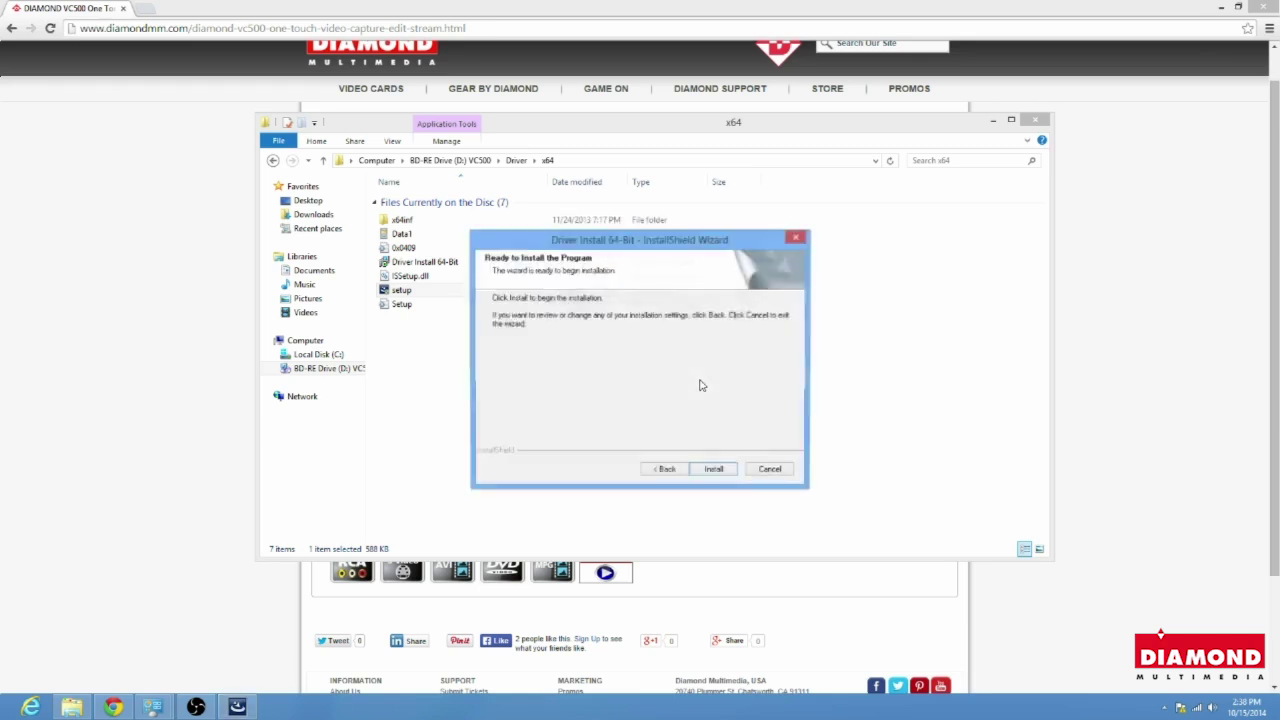
{"action": "left_click", "coordinate": [714, 472]}
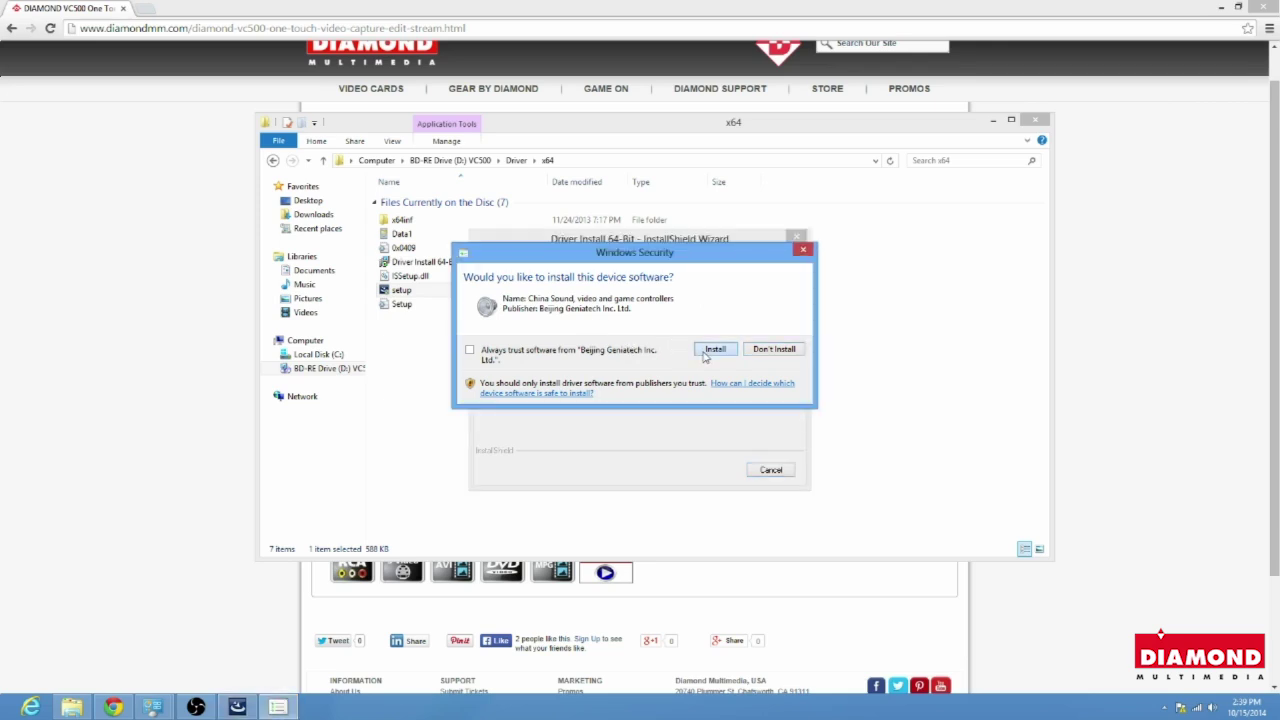
{"action": "left_click", "coordinate": [712, 351]}
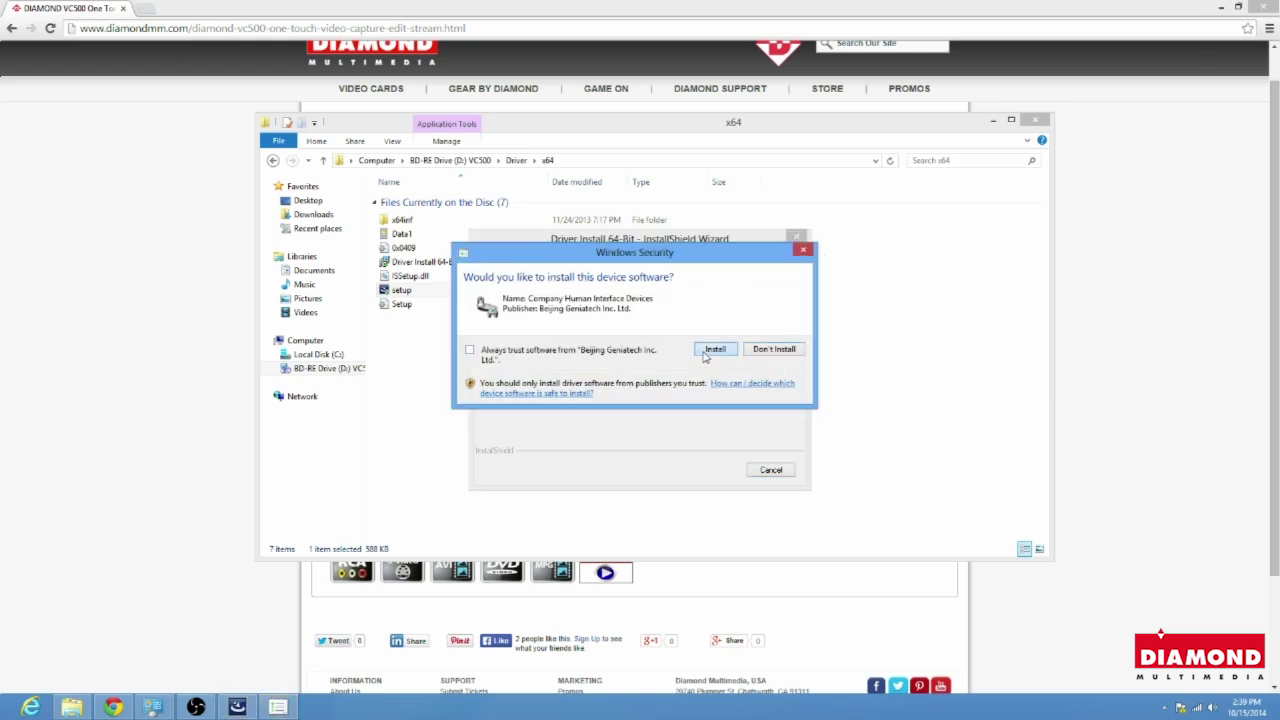
{"action": "left_click", "coordinate": [703, 352]}
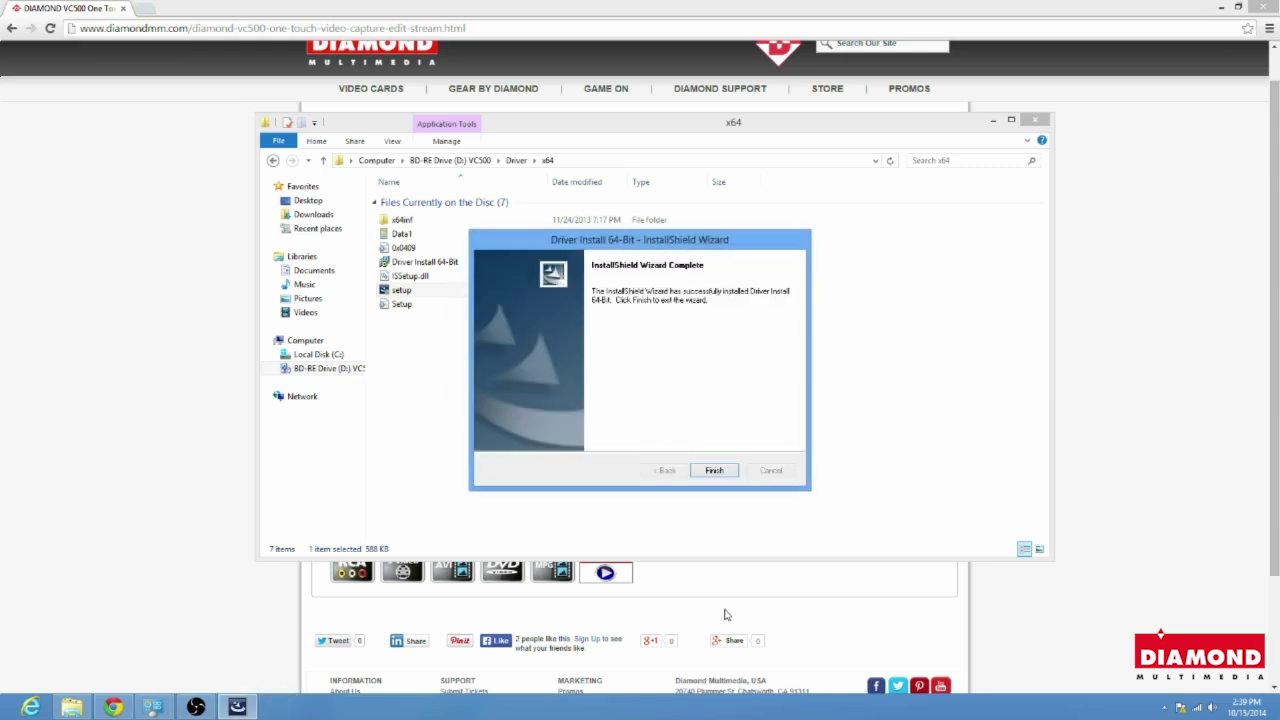
{"action": "left_click", "coordinate": [715, 470]}
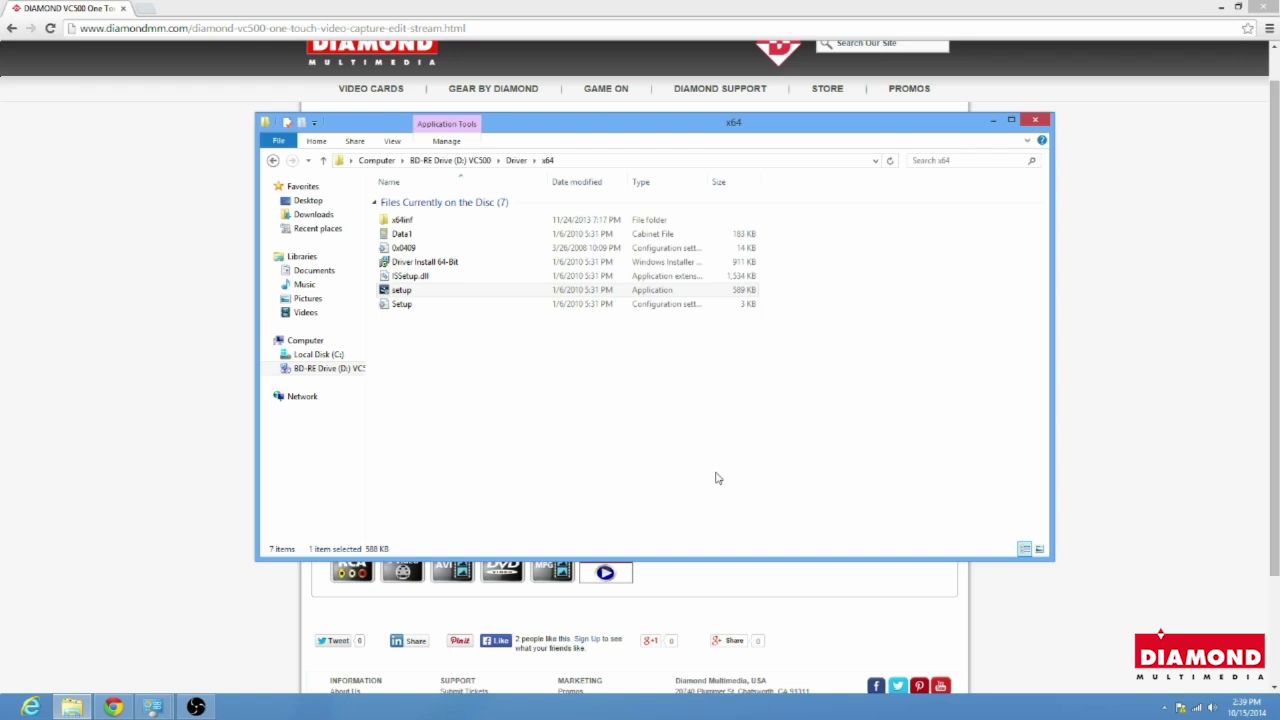
Step: Run setup from the disc's Soft folder to install EZ Grabber, then return to the disc root
{"action": "left_click", "coordinate": [272, 161]}
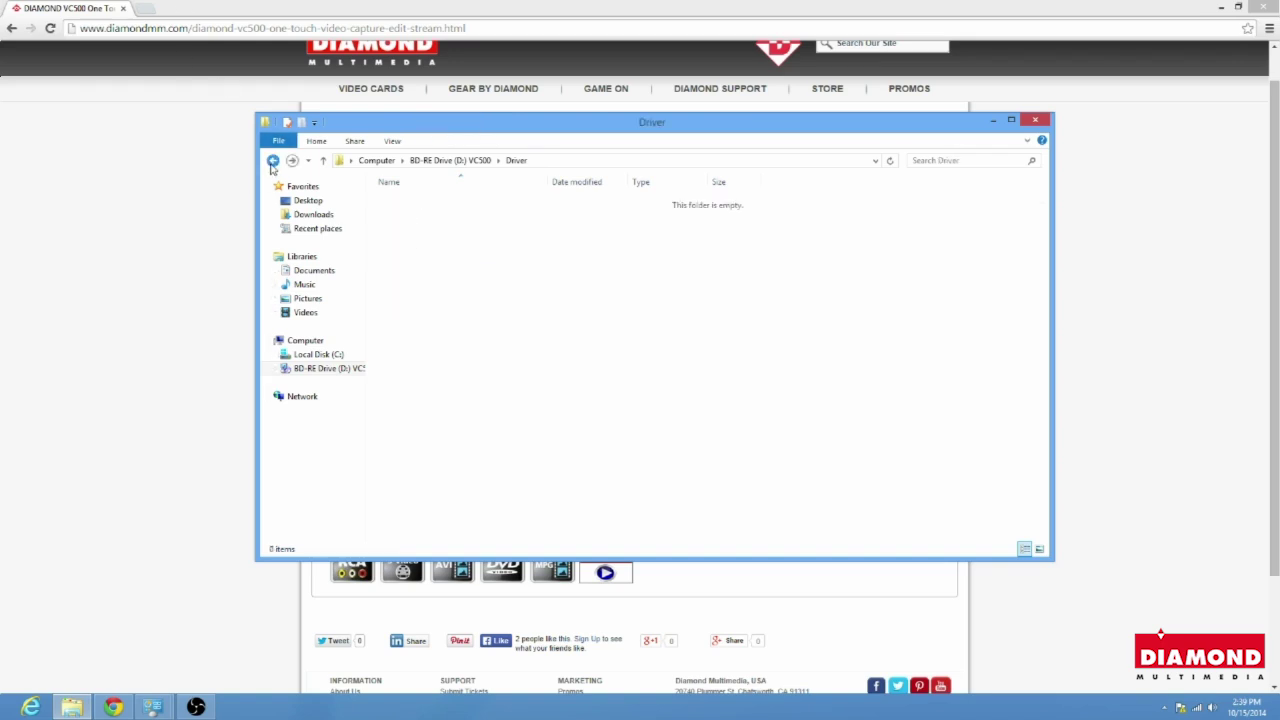
{"action": "left_click", "coordinate": [272, 161]}
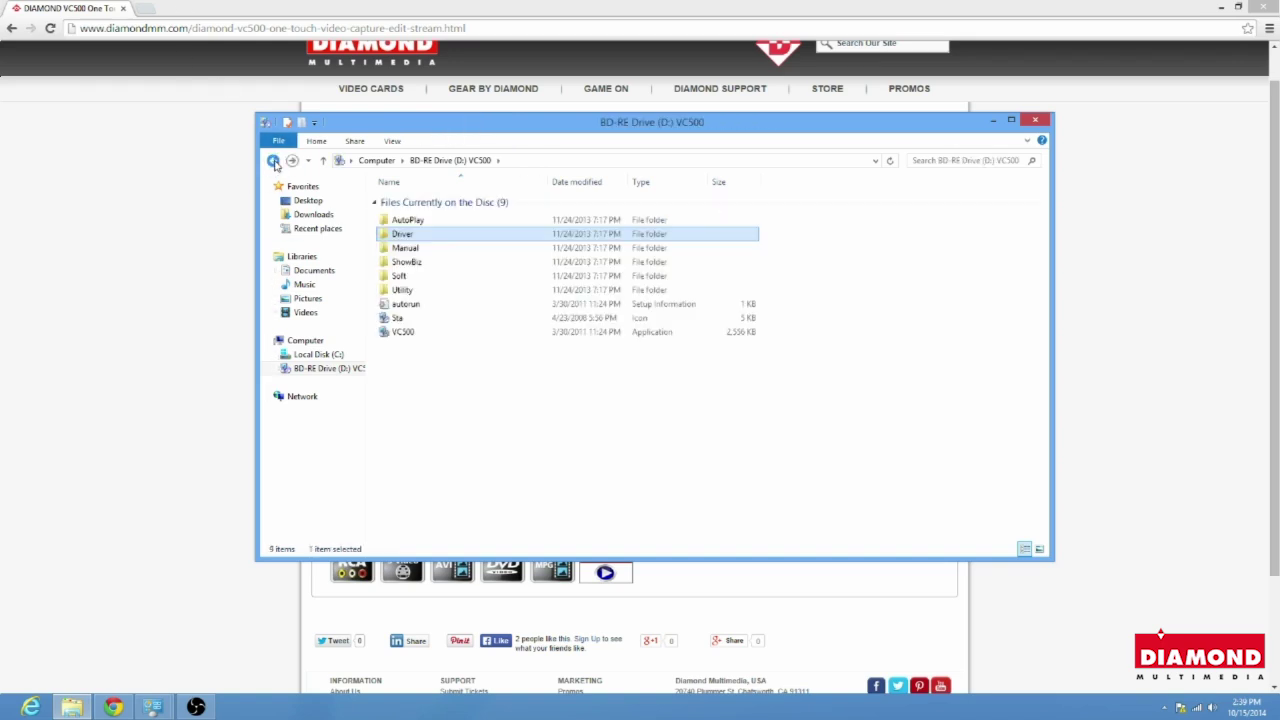
{"action": "double_click", "coordinate": [404, 277]}
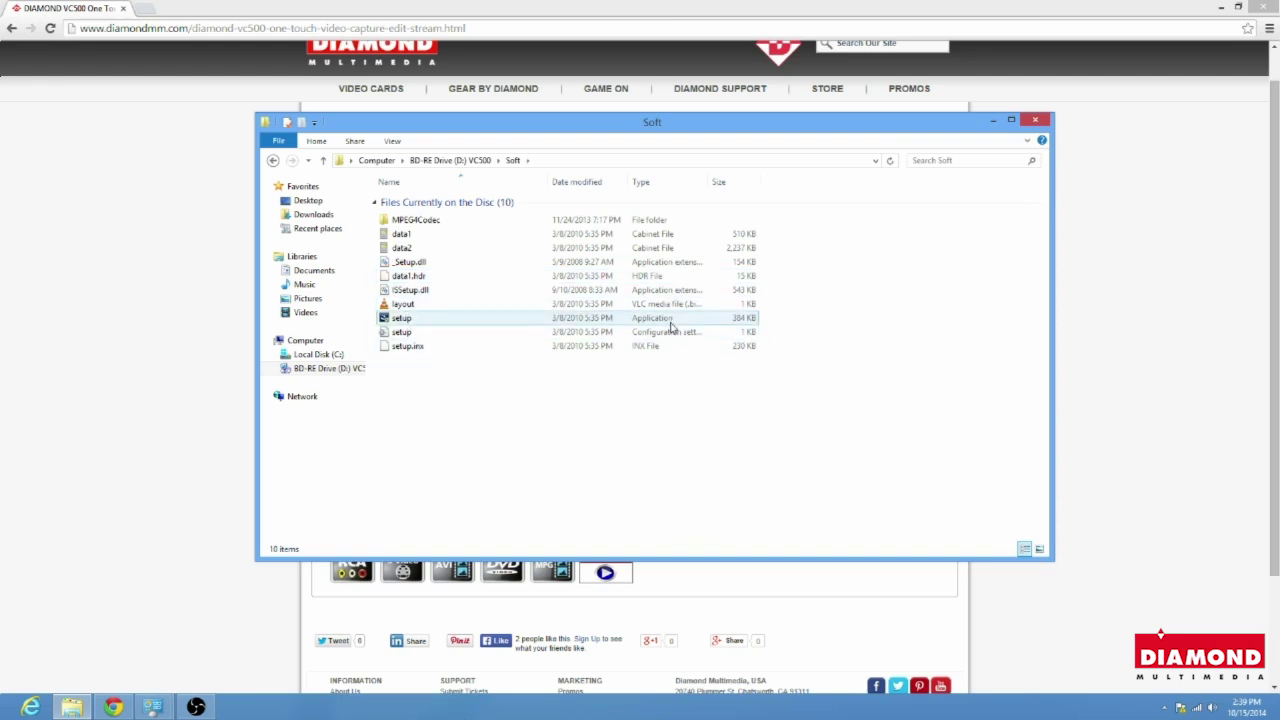
{"action": "double_click", "coordinate": [445, 320]}
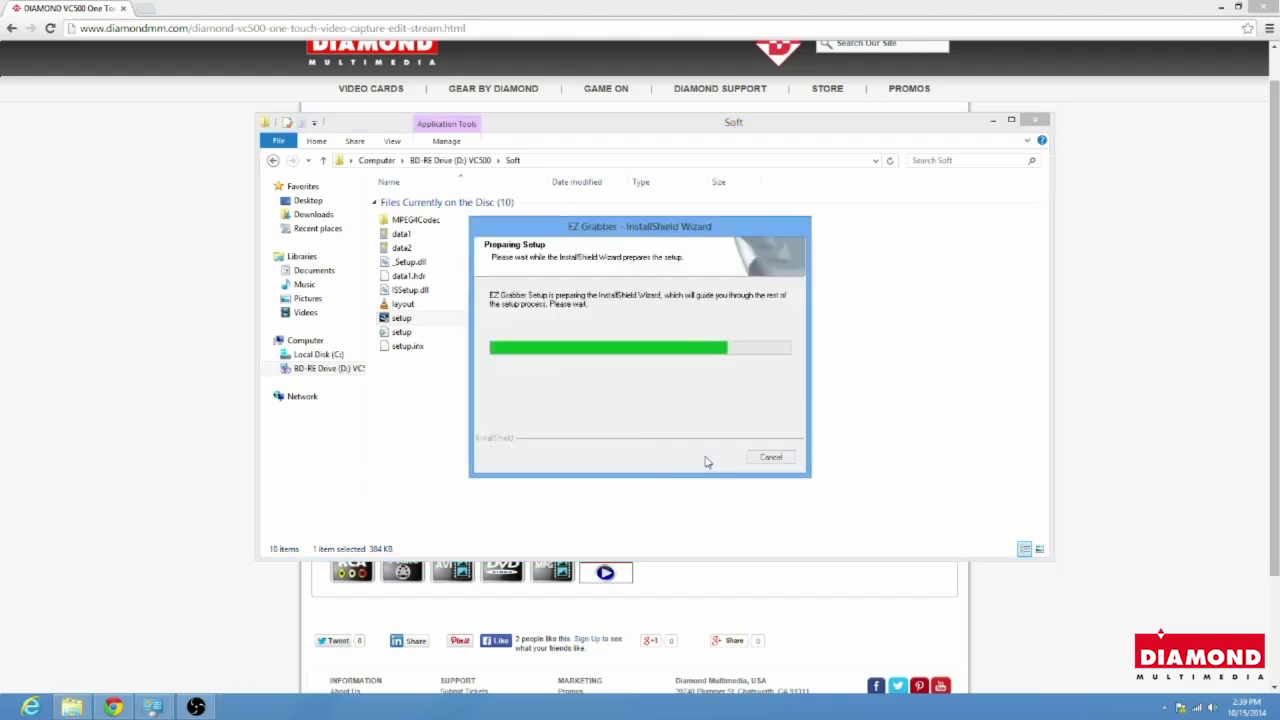
{"action": "left_click", "coordinate": [712, 472]}
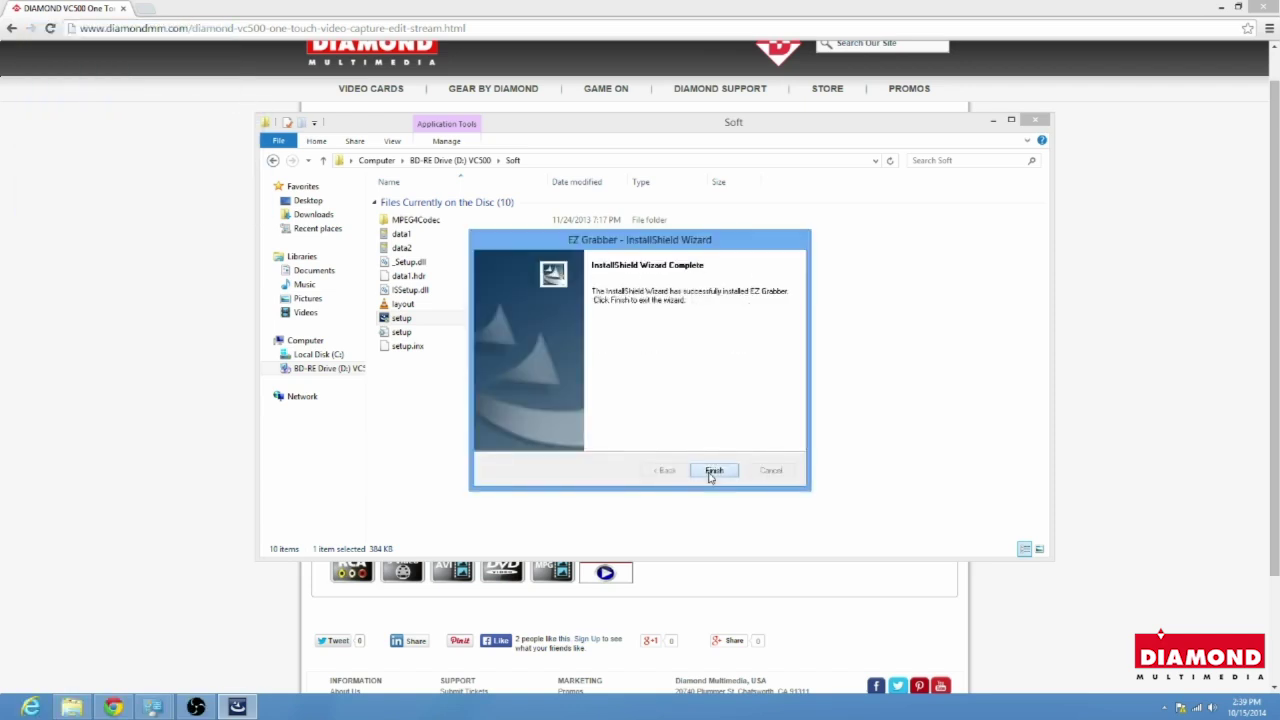
{"action": "left_click", "coordinate": [712, 472]}
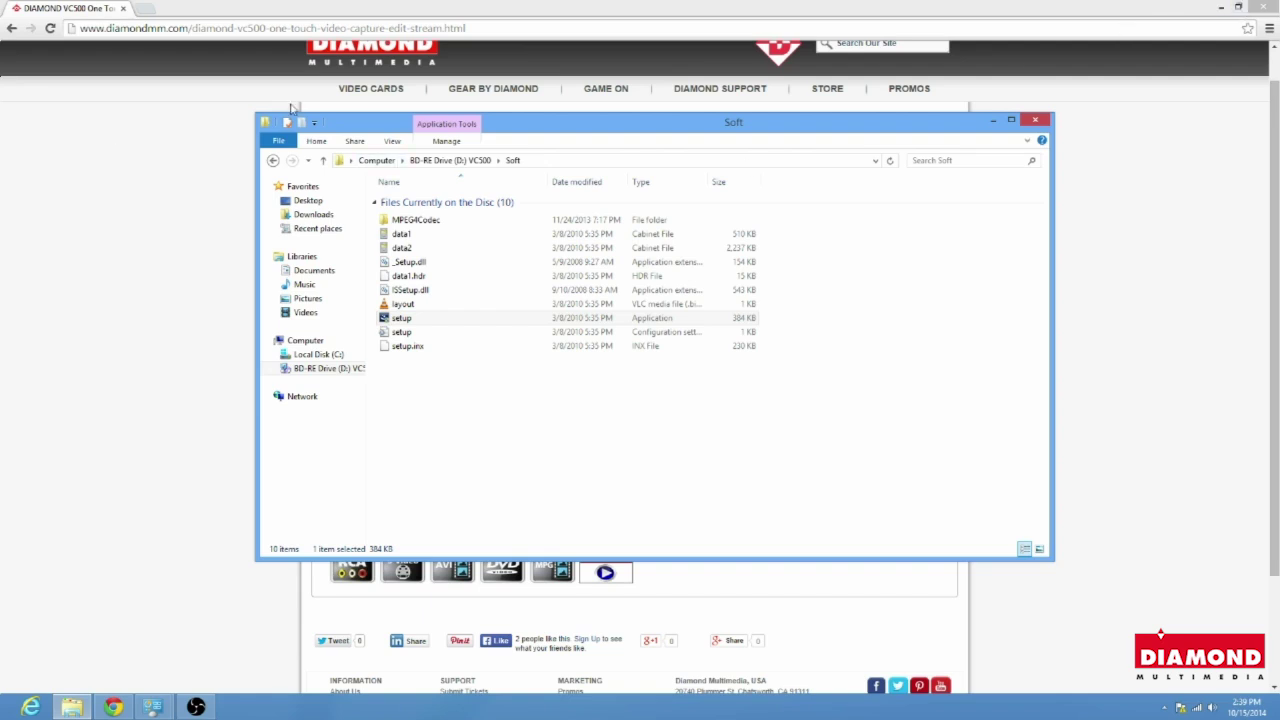
{"action": "left_click", "coordinate": [276, 160]}
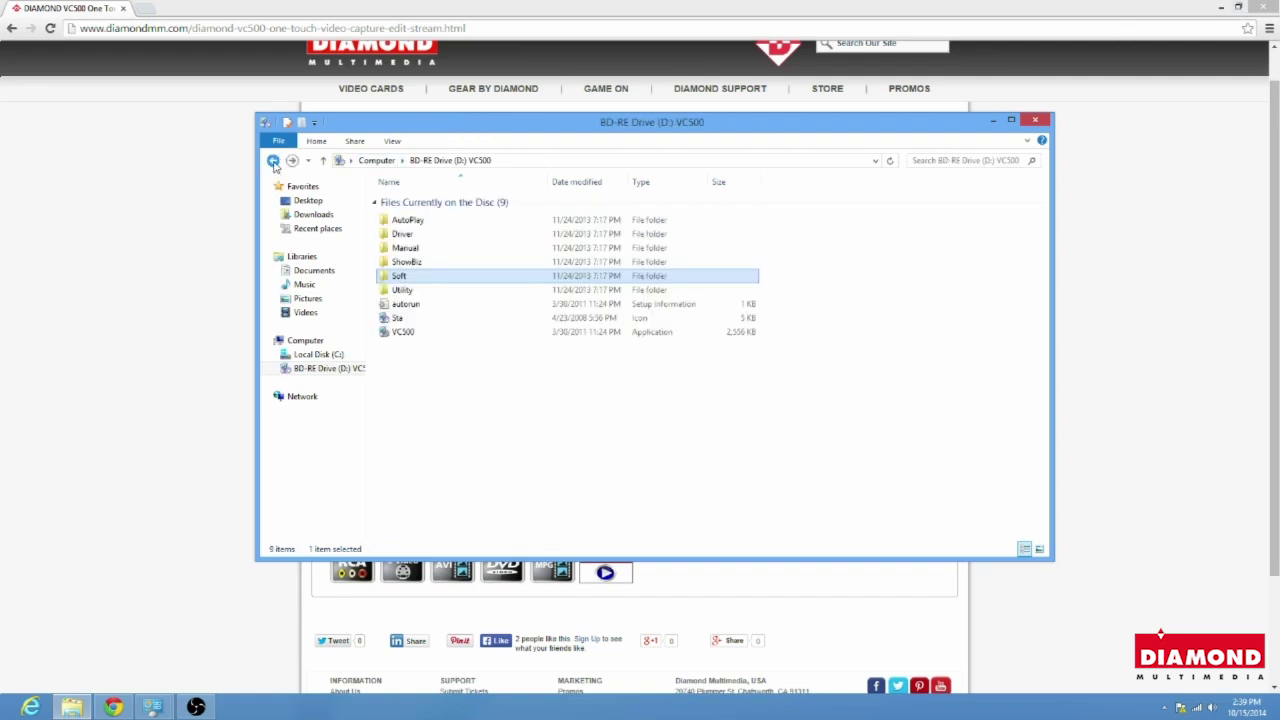
Step: Close Chrome and launch Setup from the ShowBiz folder, advancing to the License Agreement page
{"action": "double_click", "coordinate": [421, 266]}
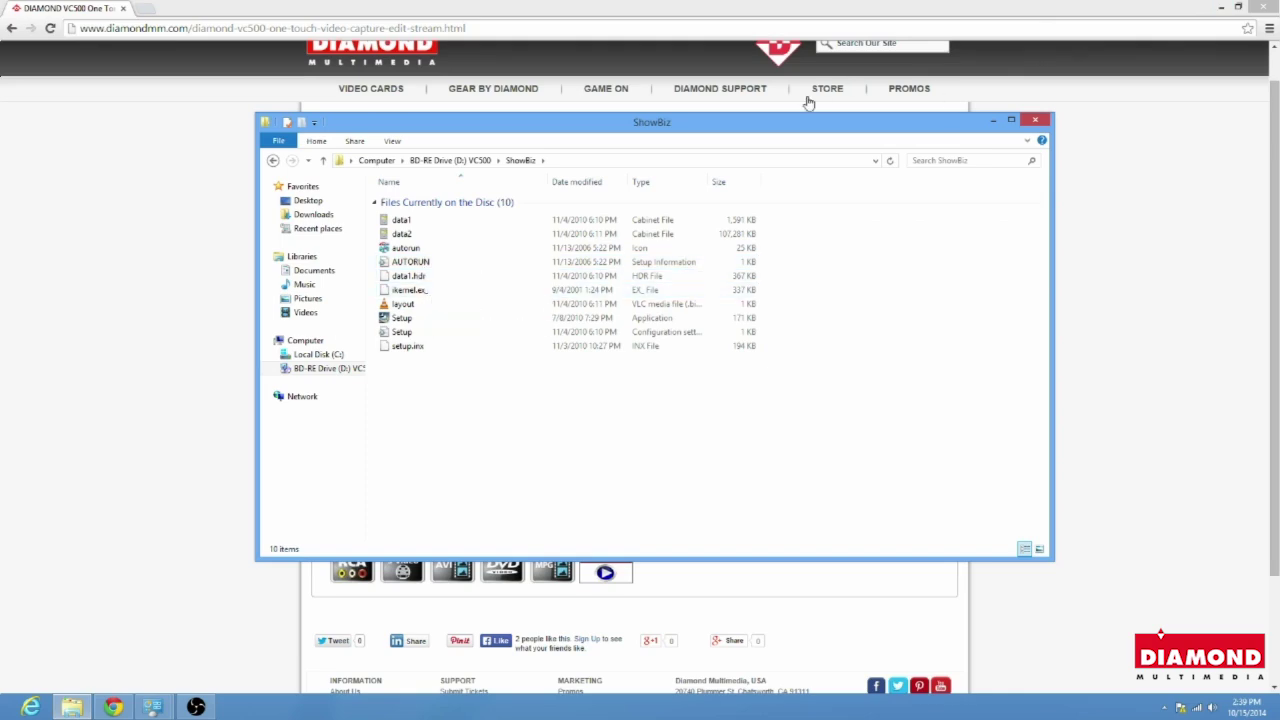
{"action": "left_click", "coordinate": [1262, 7]}
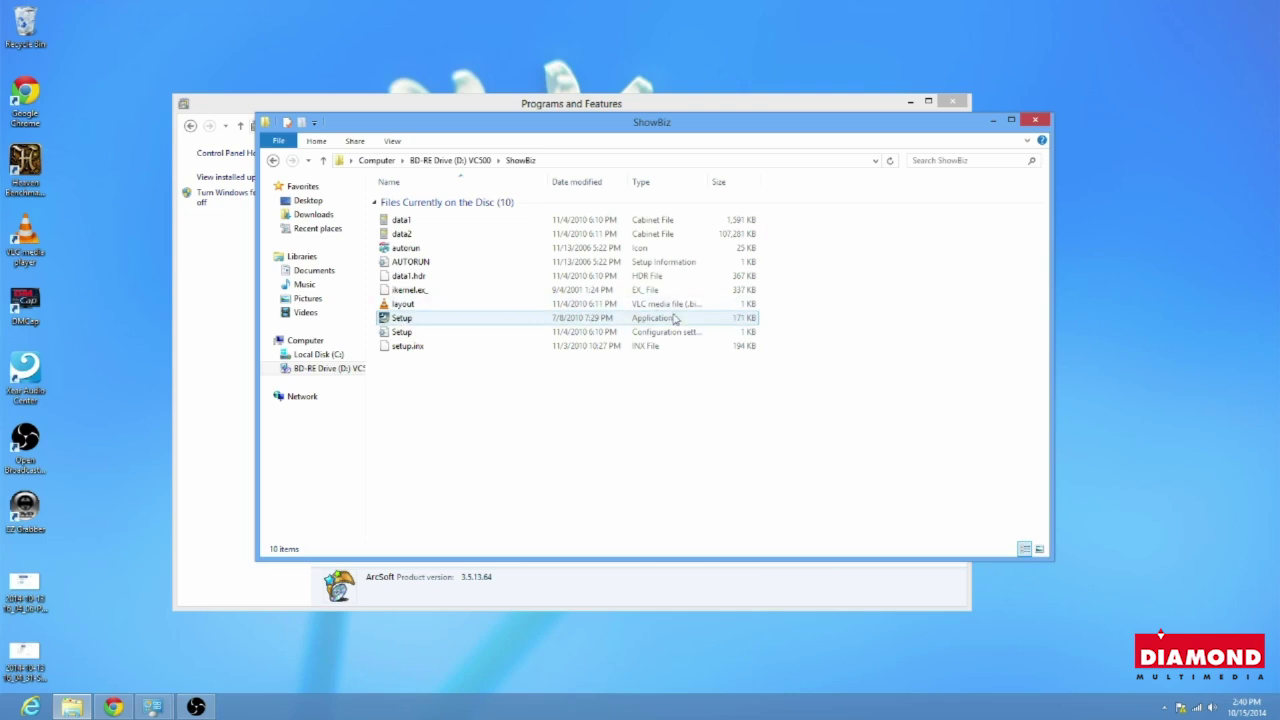
{"action": "double_click", "coordinate": [506, 318]}
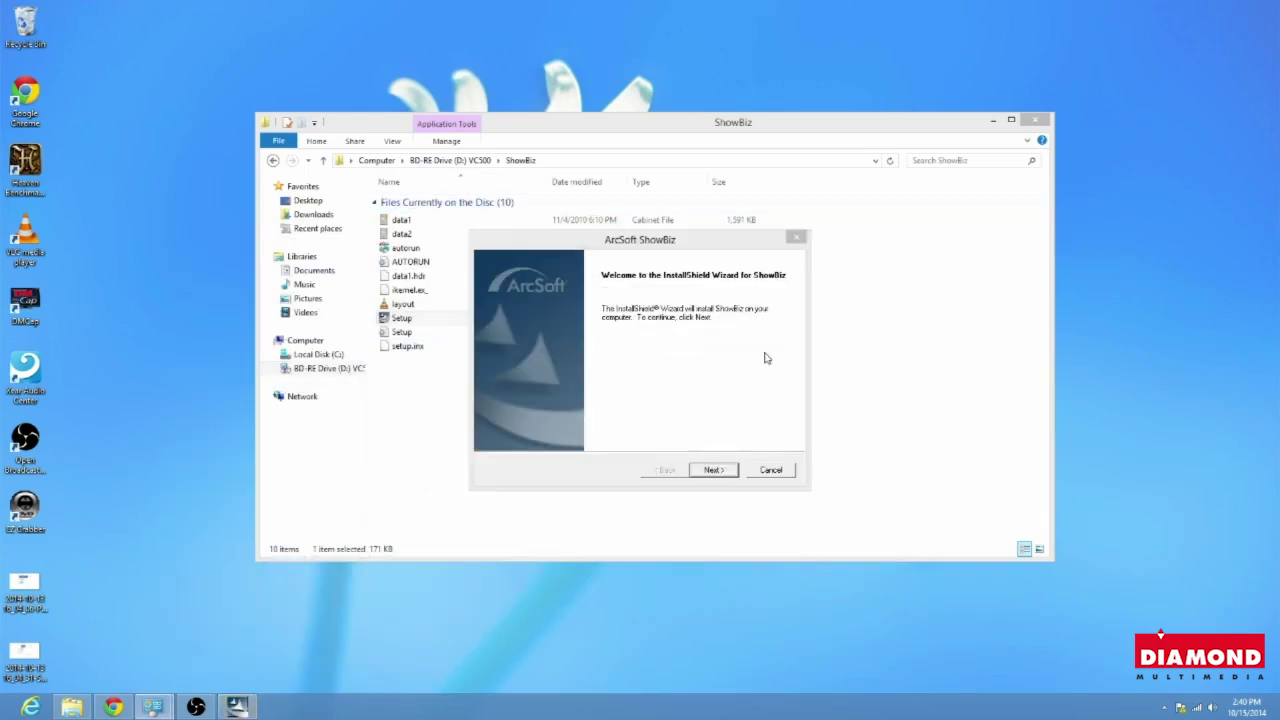
{"action": "left_click", "coordinate": [712, 472]}
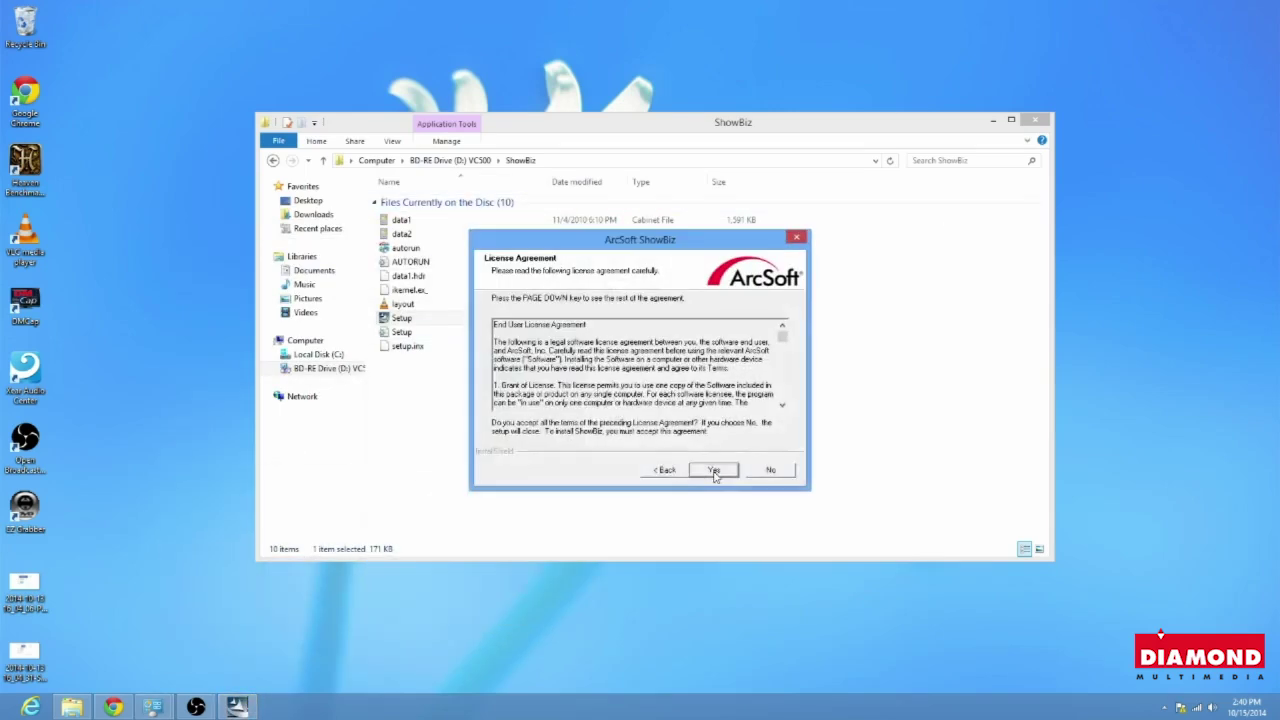
Step: Accept the ShowBiz licence, enter a user name and paste the licence key
{"action": "left_click", "coordinate": [714, 472]}
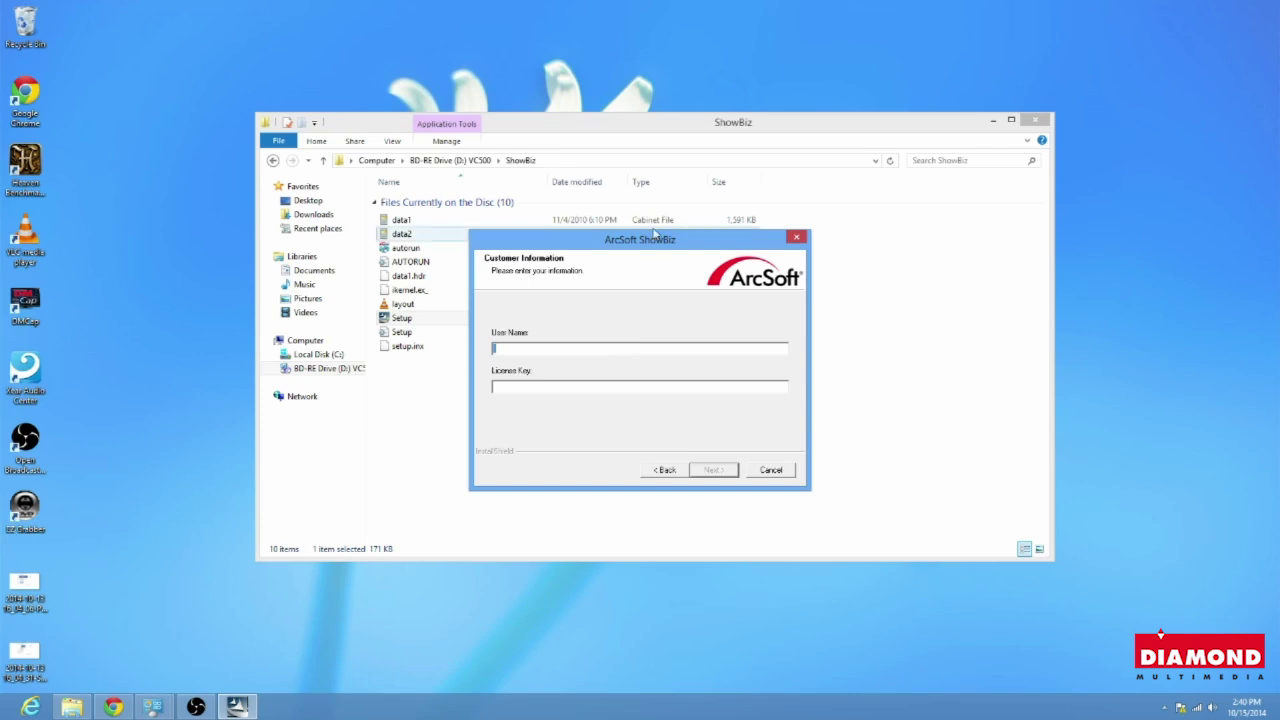
{"action": "type", "text": "QWERTY"}
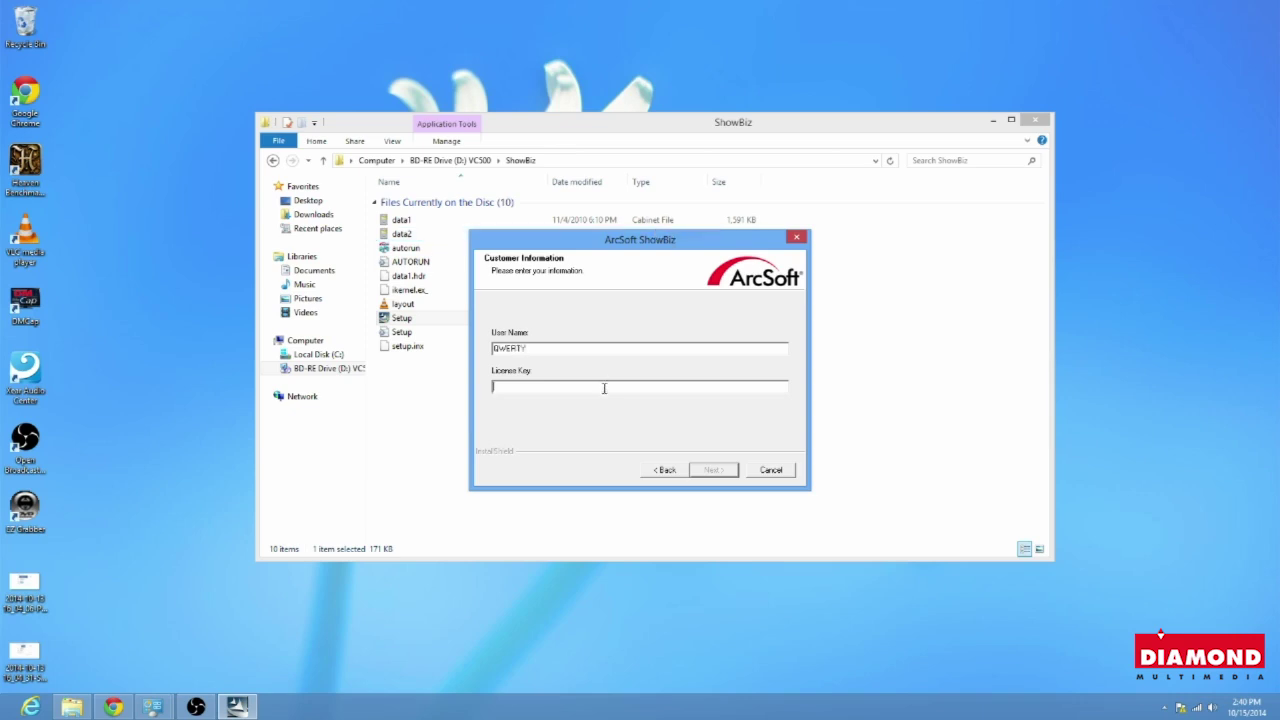
{"action": "key", "text": "ctrl+v"}
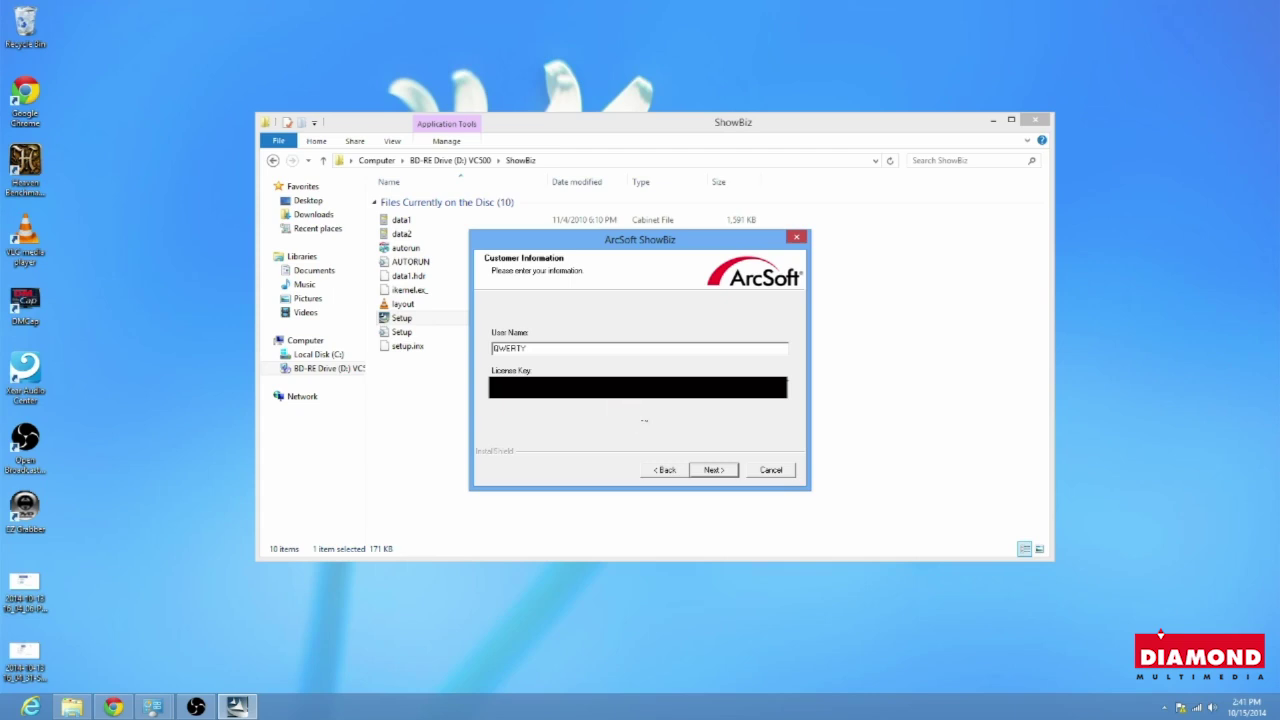
Step: Keep the default C:\Program Files (x86)\ArcSoft destination and program folder, then minimize Explorer during installation
{"action": "left_click", "coordinate": [712, 471]}
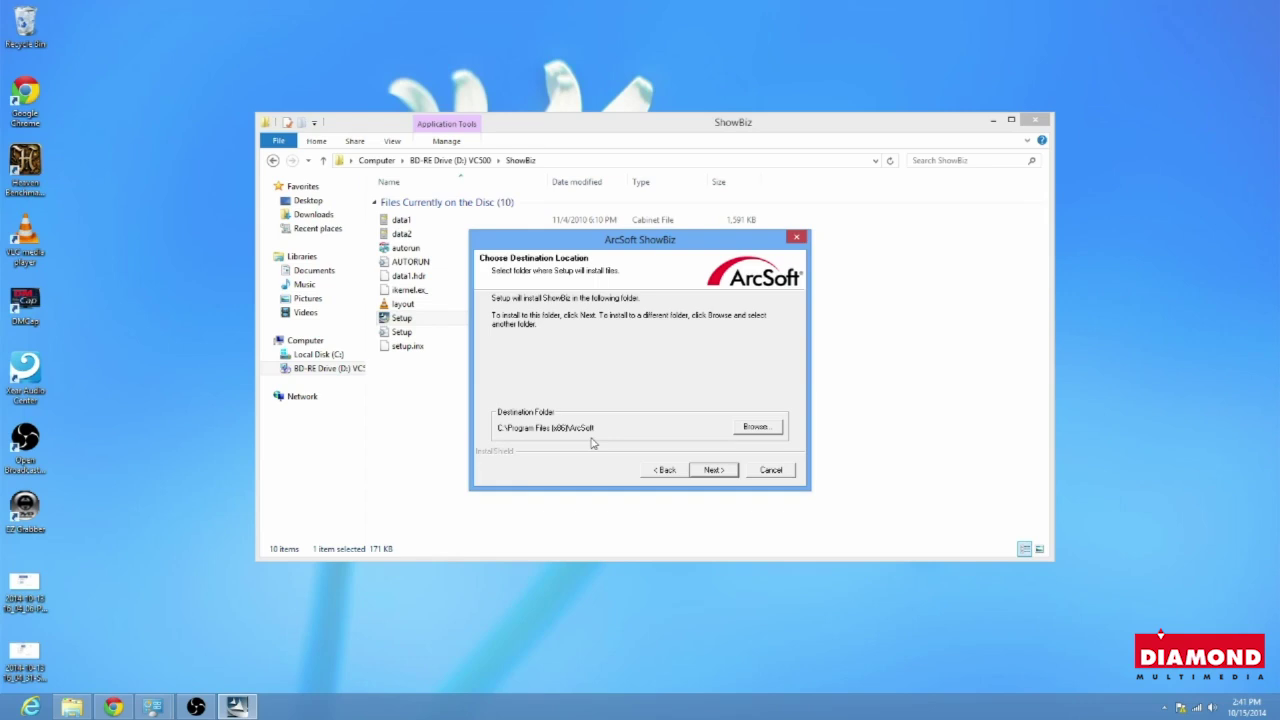
{"action": "left_click", "coordinate": [713, 470]}
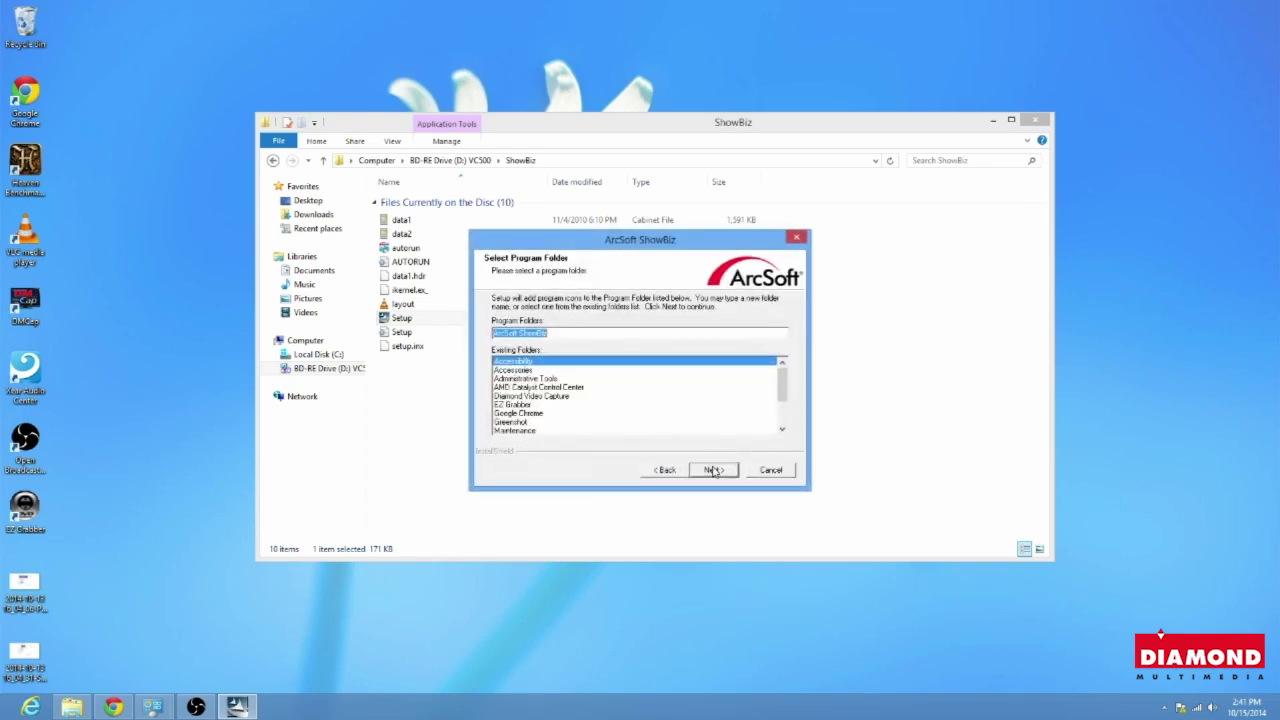
{"action": "left_click", "coordinate": [713, 471]}
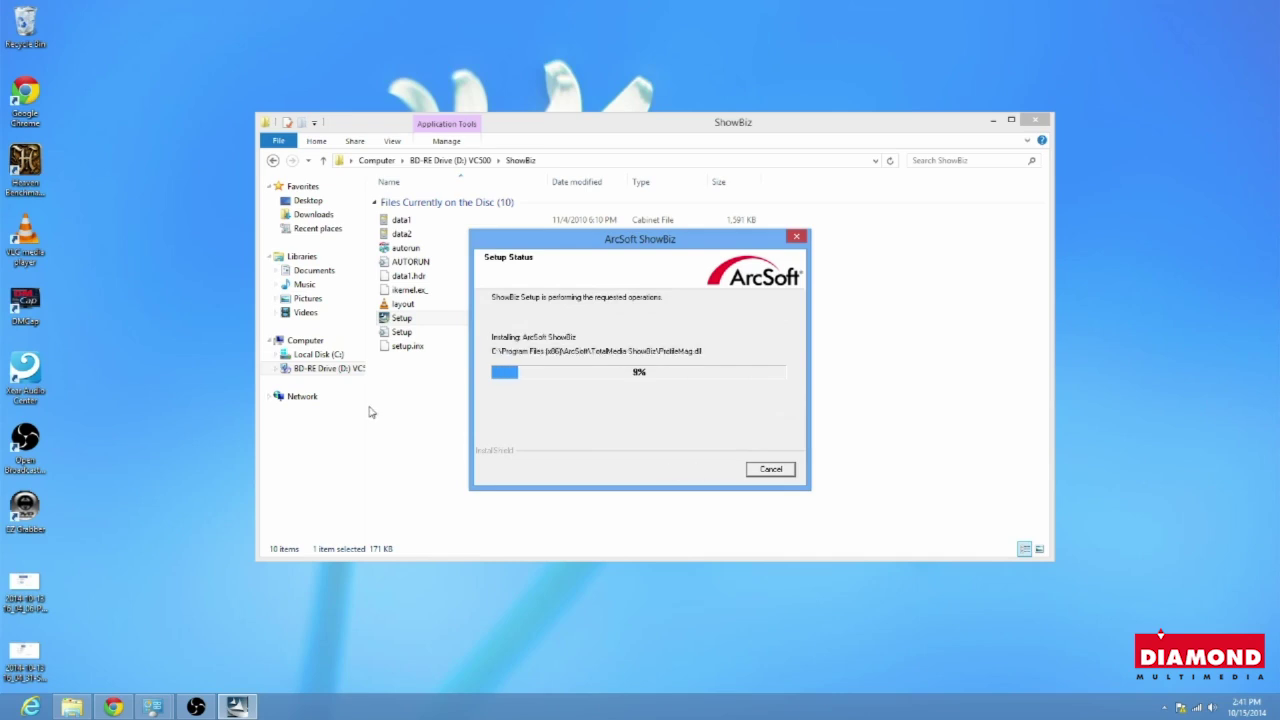
{"action": "left_click", "coordinate": [992, 120]}
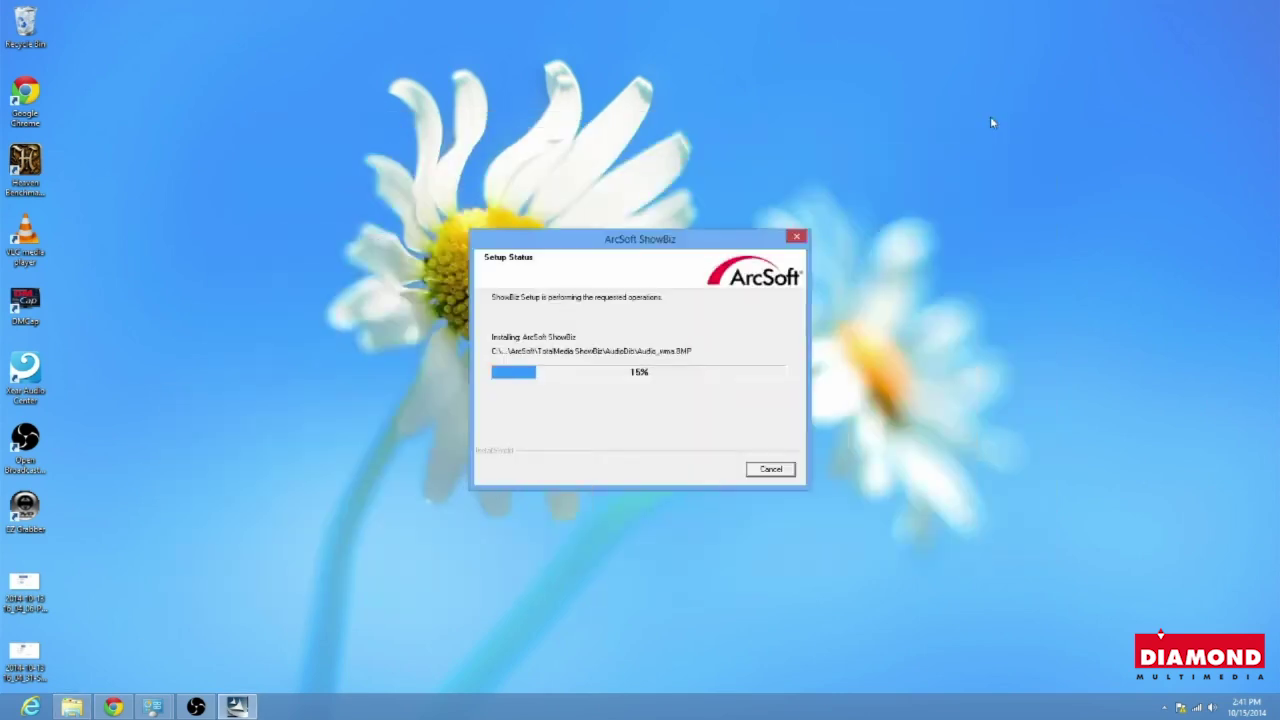
Step: Launch EZ Grabber from its desktop icon and open its Setup dialog
{"action": "double_click", "coordinate": [35, 517]}
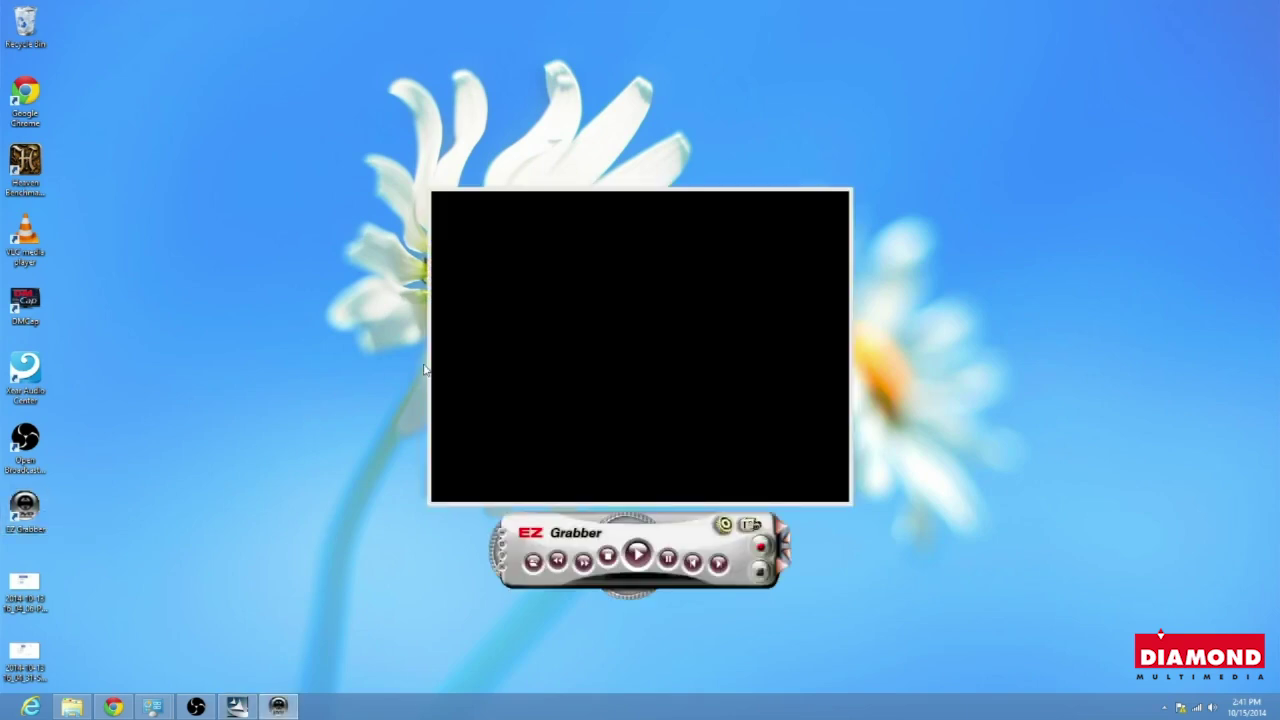
{"action": "left_click", "coordinate": [725, 525]}
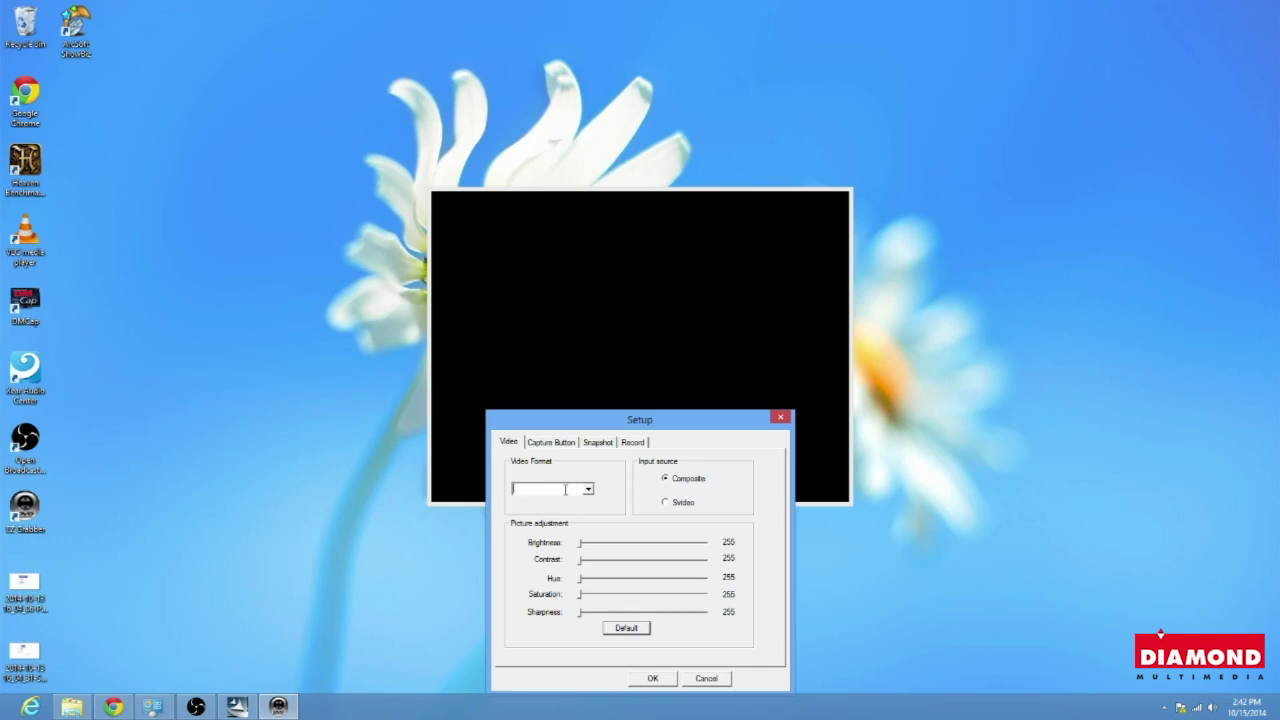
{"action": "left_click", "coordinate": [632, 444]}
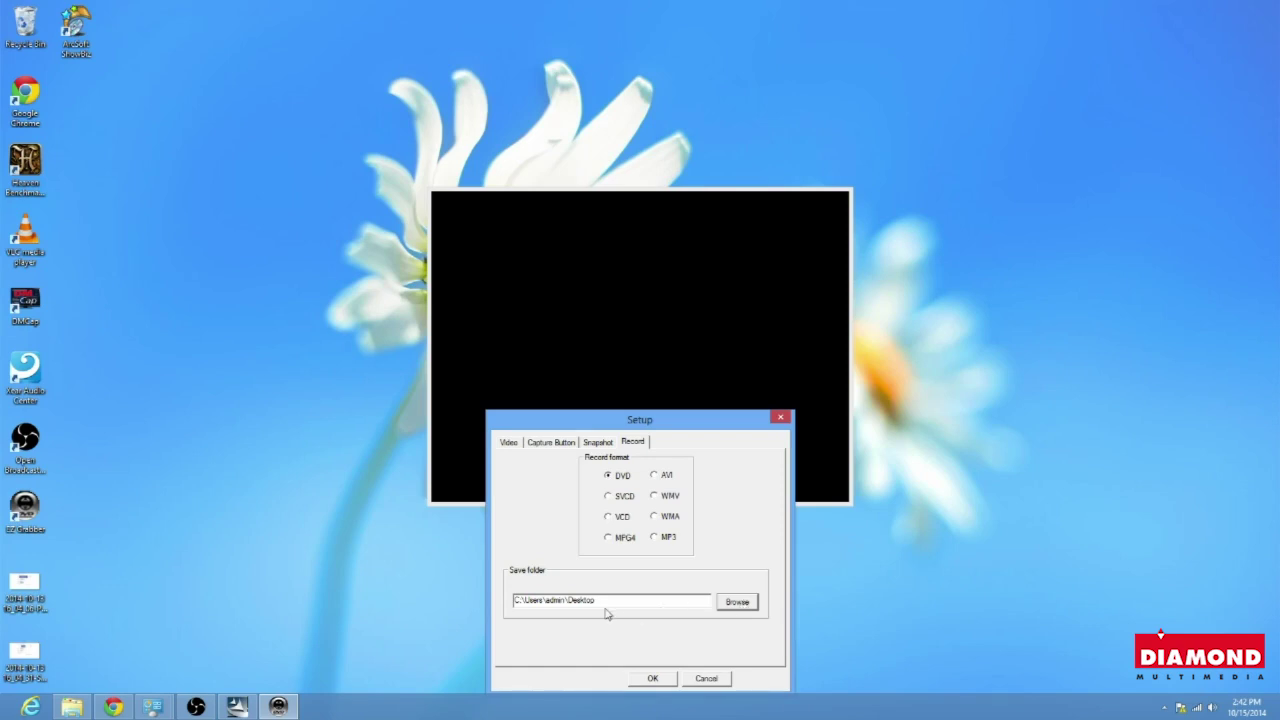
{"action": "left_click_drag", "start_coordinate": [613, 601], "coordinate": [502, 598]}
{"action": "left_click", "coordinate": [605, 601]}
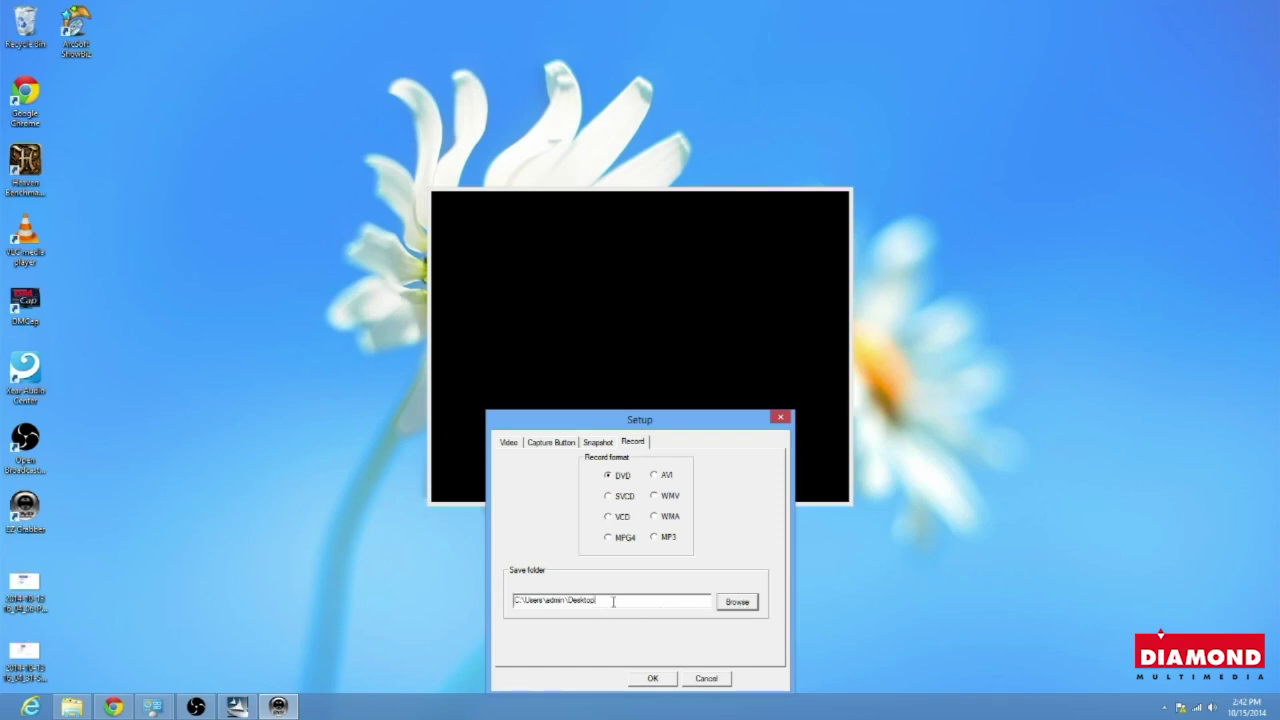
Step: In Browse For Folder, choose Desktop as EZ Grabber's recording save folder, keeping DVD format
{"action": "left_click", "coordinate": [735, 603]}
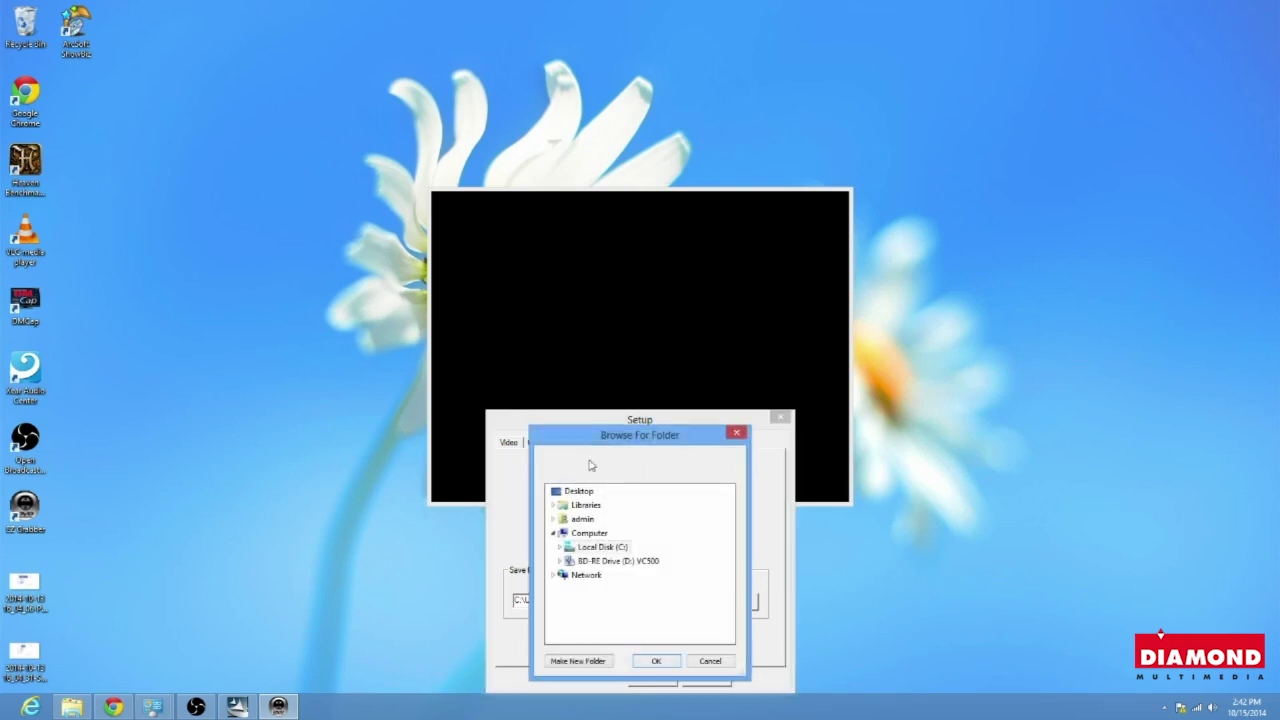
{"action": "left_click_drag", "start_coordinate": [655, 436], "coordinate": [670, 268]}
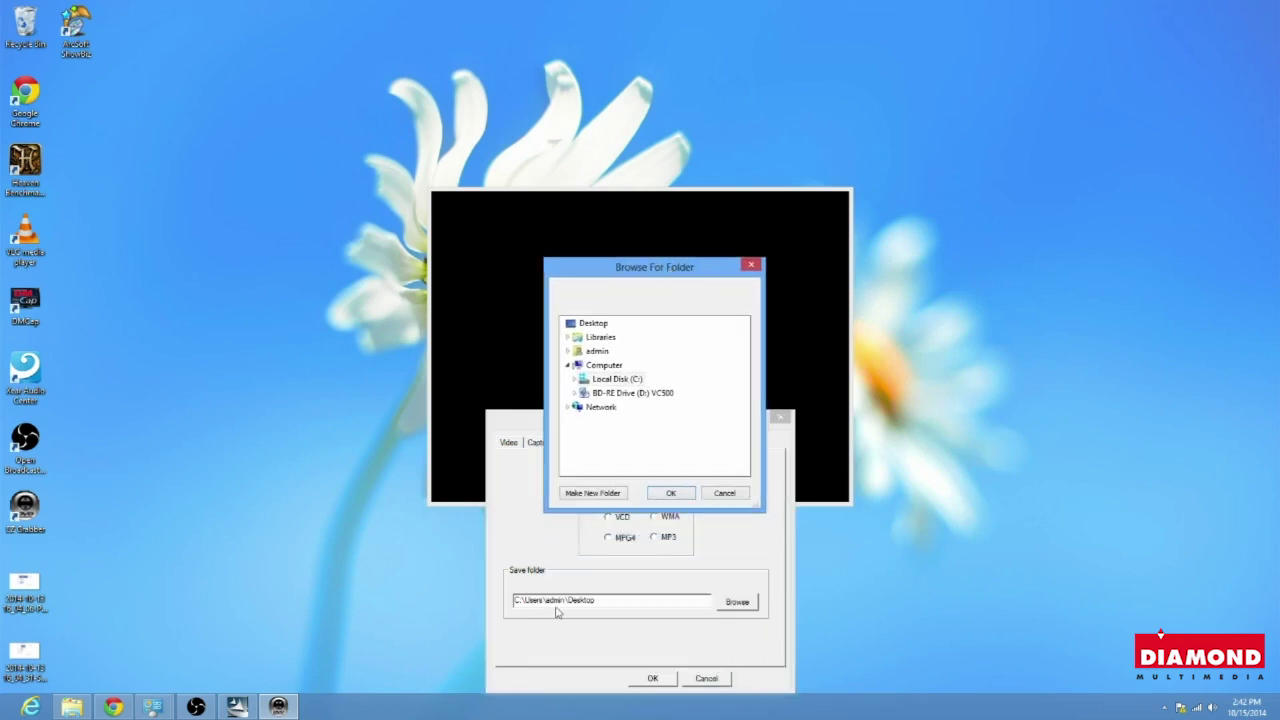
{"action": "left_click", "coordinate": [592, 323]}
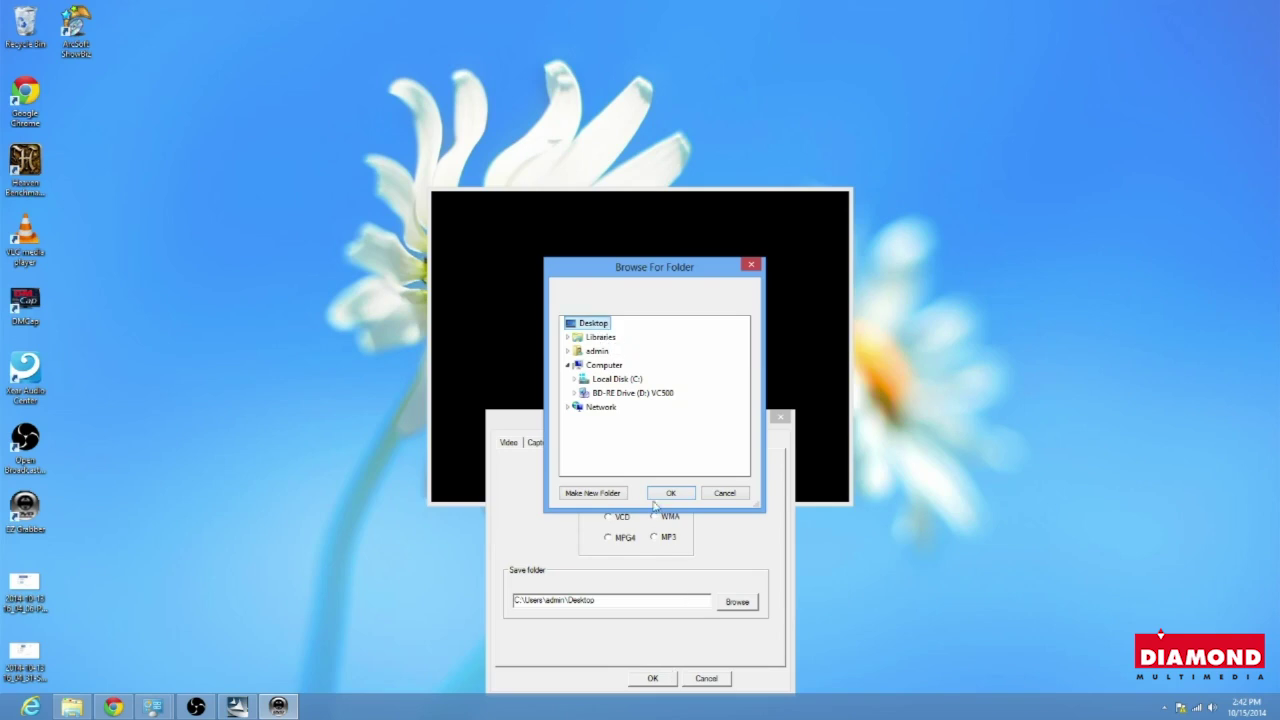
{"action": "double_click", "coordinate": [601, 338]}
{"action": "double_click", "coordinate": [603, 393]}
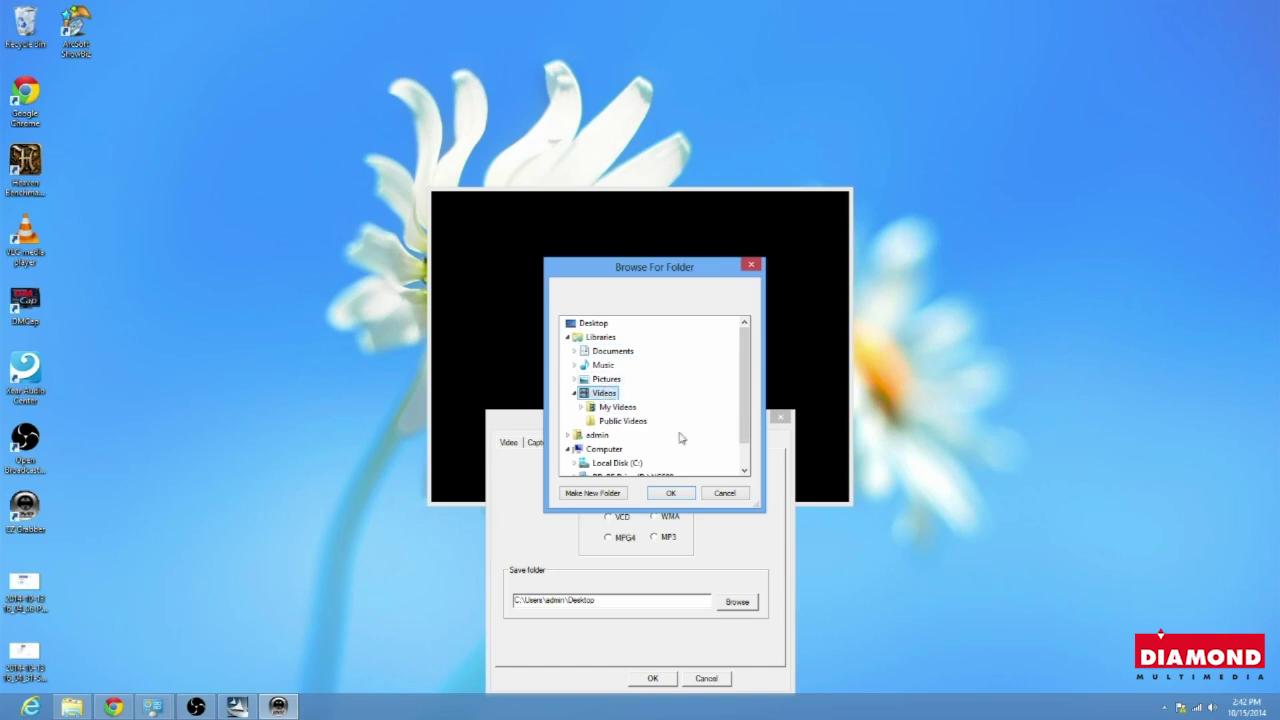
{"action": "left_click", "coordinate": [601, 337]}
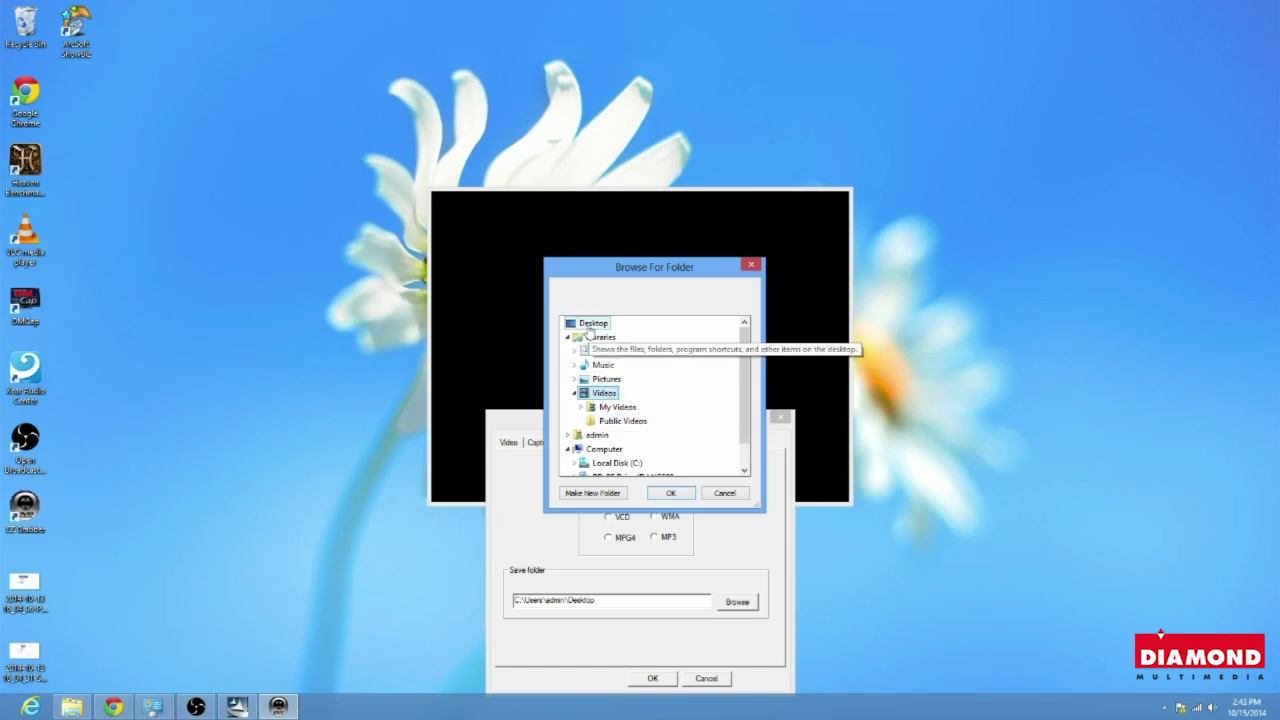
{"action": "left_click", "coordinate": [597, 435]}
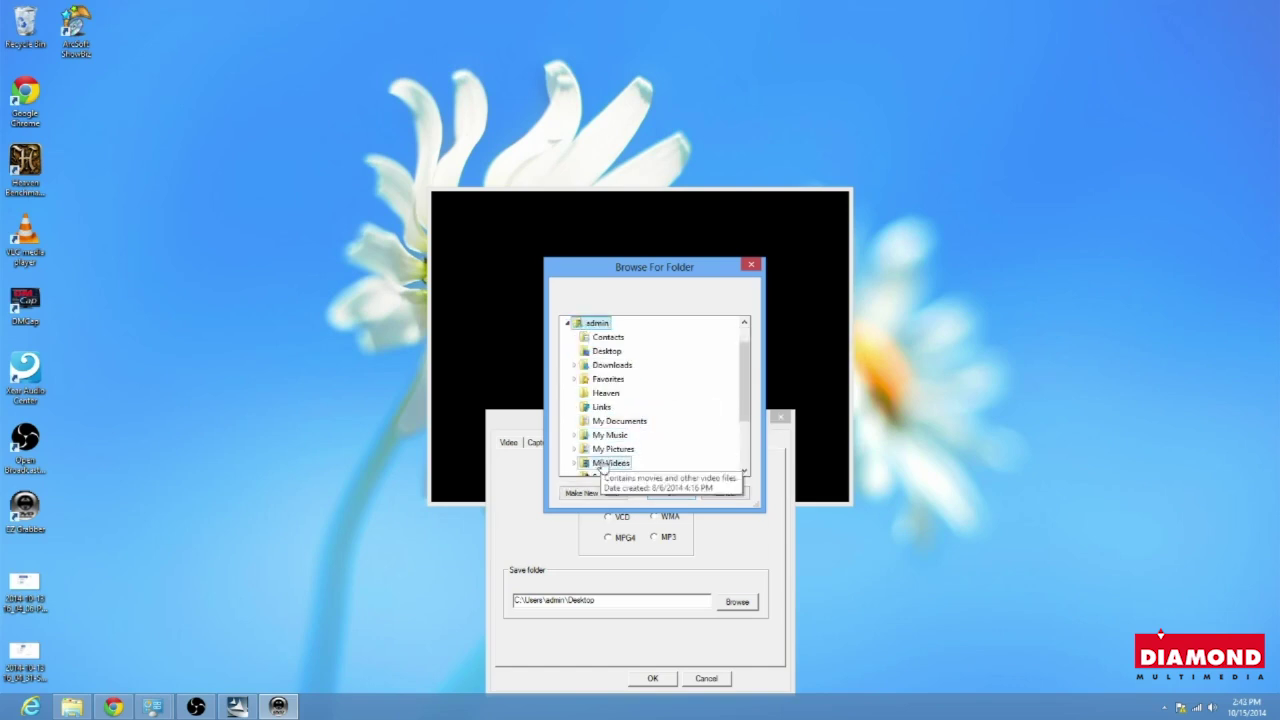
{"action": "scroll", "coordinate": [600, 465], "scroll_direction": "down", "scroll_amount": 2}
{"action": "scroll", "coordinate": [603, 468], "scroll_direction": "up", "scroll_amount": 3}
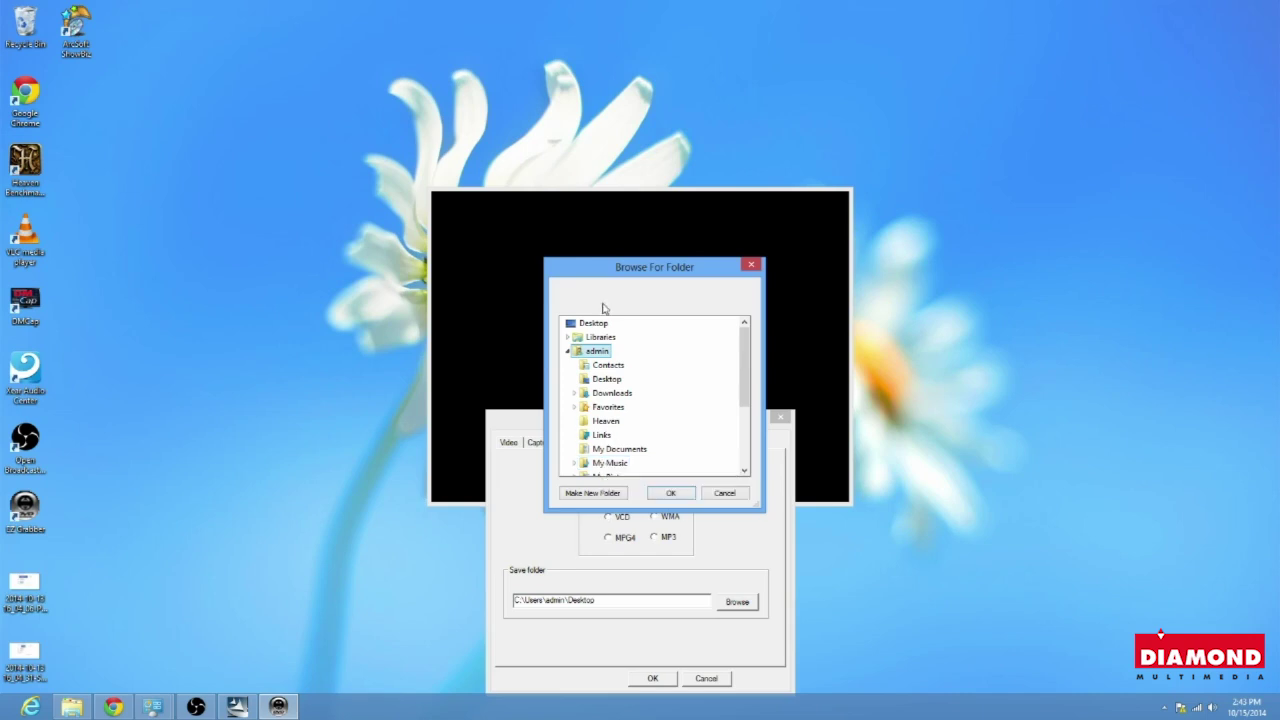
{"action": "left_click", "coordinate": [594, 323]}
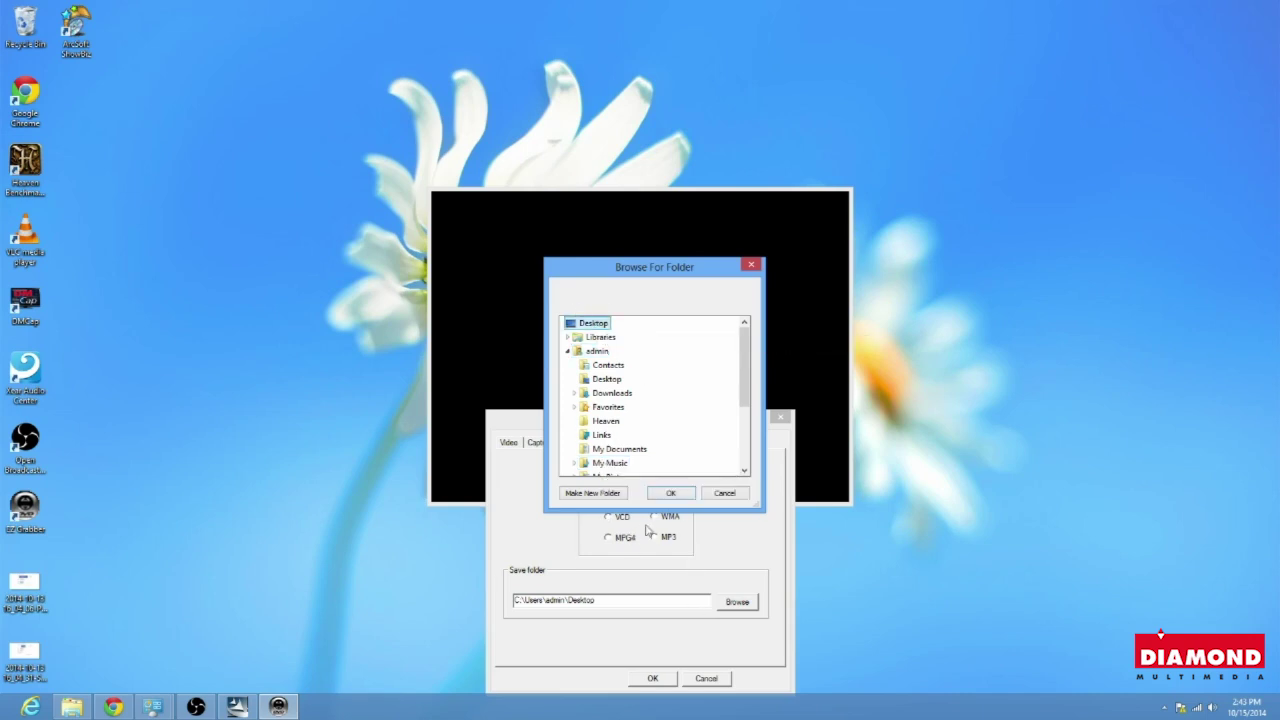
{"action": "left_click", "coordinate": [670, 494]}
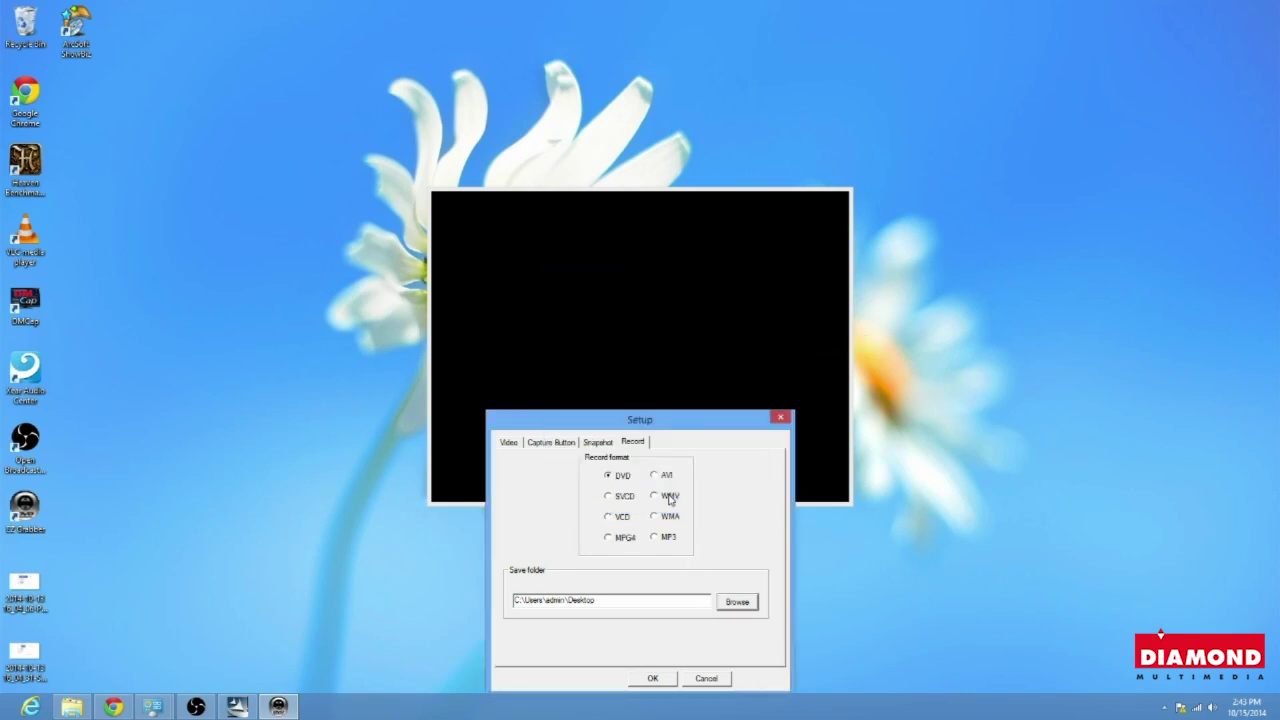
Step: Save EZ Grabber's settings, exit EZ Grabber, and finish the ShowBiz installation wizard
{"action": "left_click", "coordinate": [652, 680]}
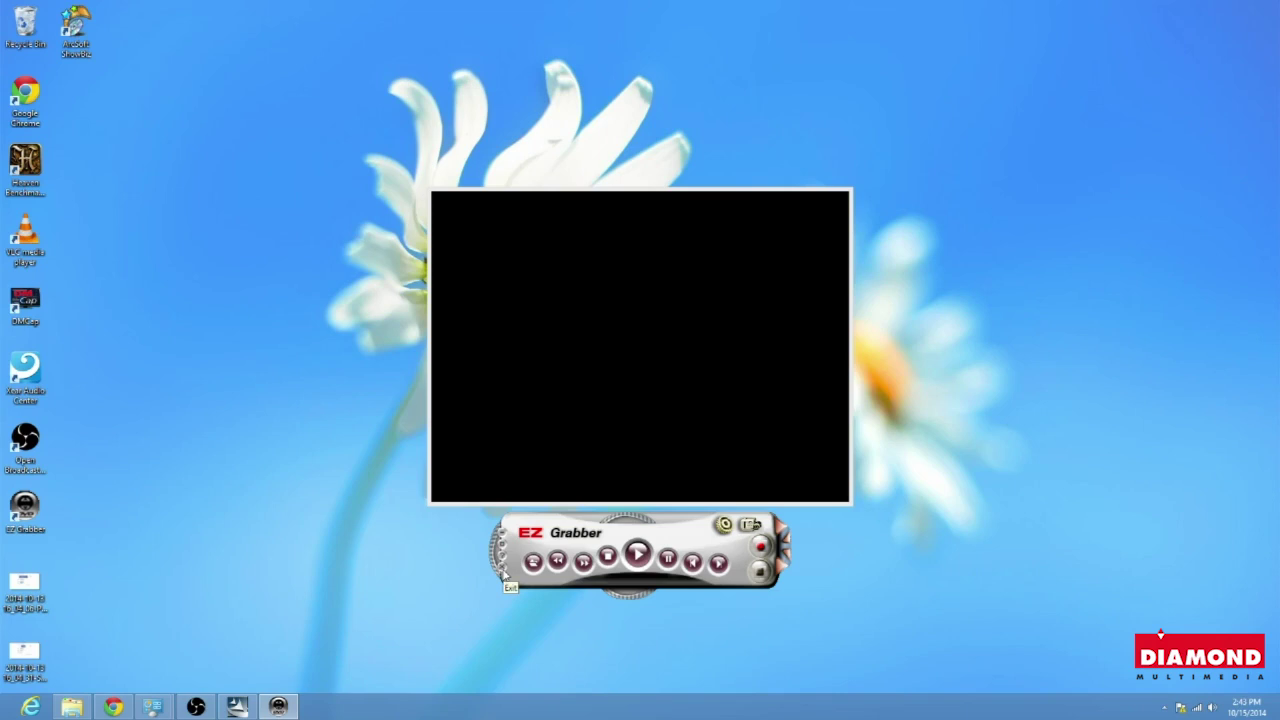
{"action": "left_click", "coordinate": [505, 572]}
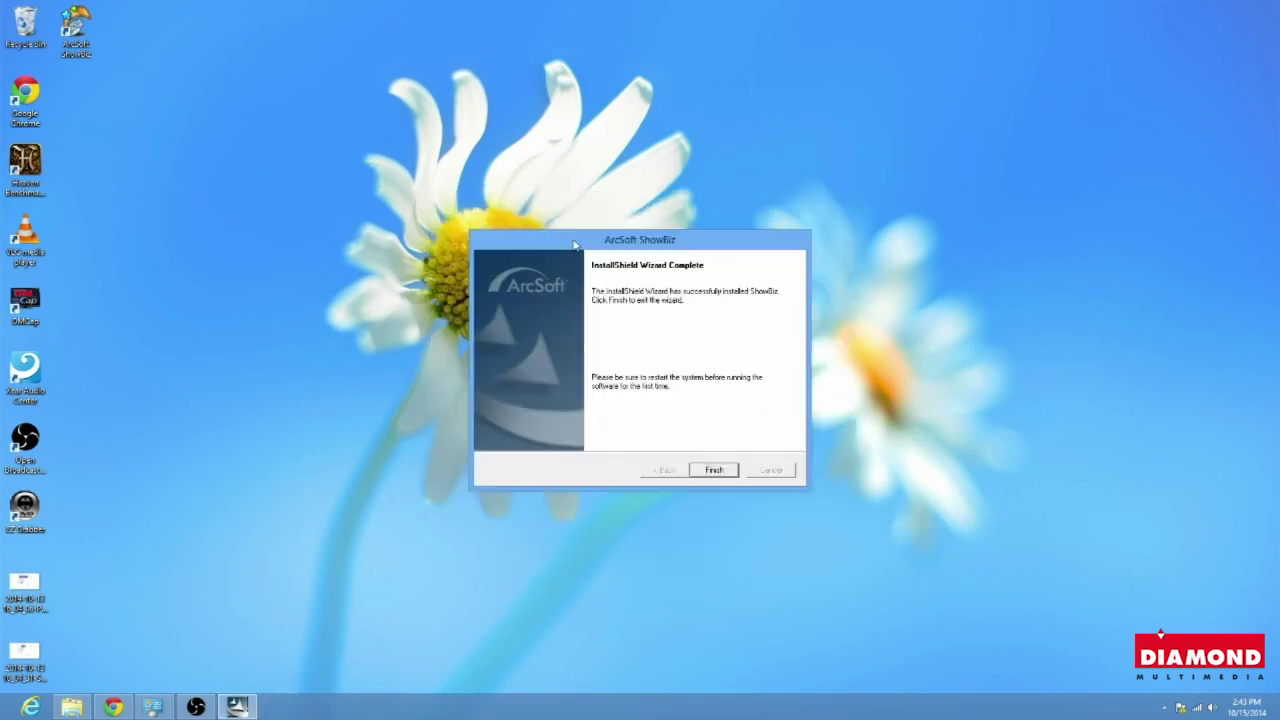
{"action": "left_click", "coordinate": [729, 478]}
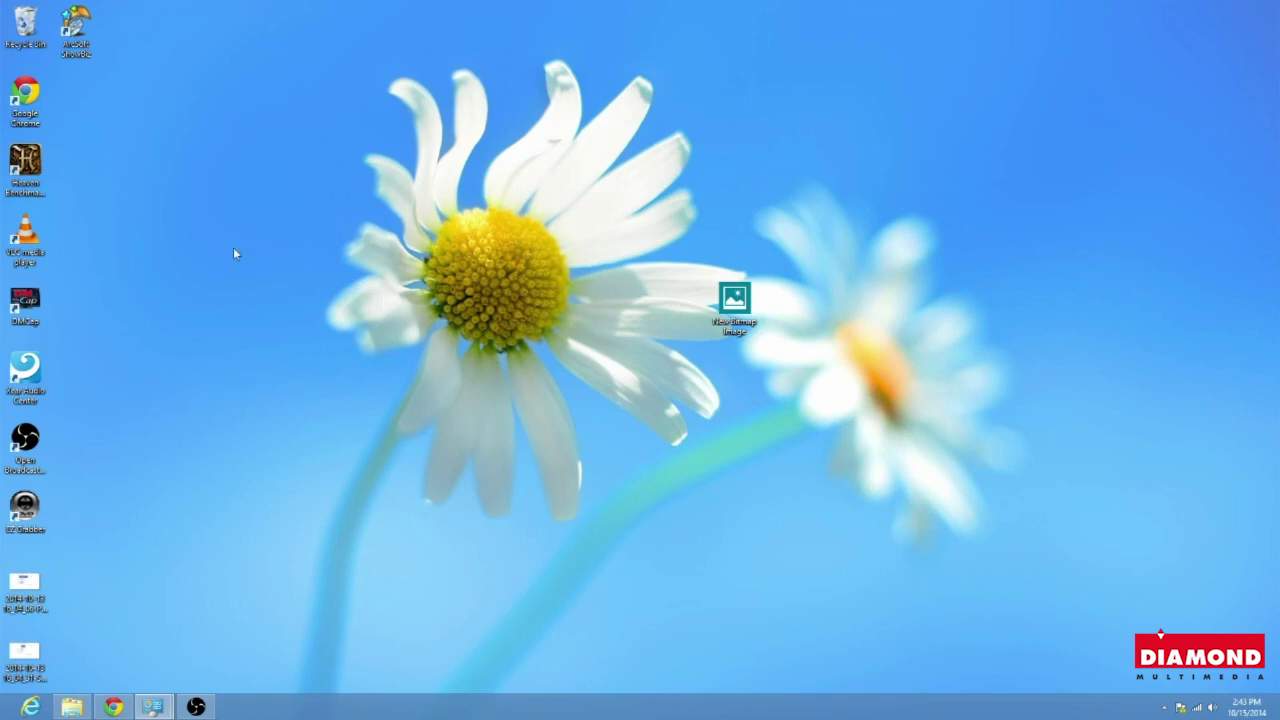
Step: Minimize the OBS recorder and bring Chrome's VC500 product page back to the front
{"action": "left_click", "coordinate": [196, 707]}
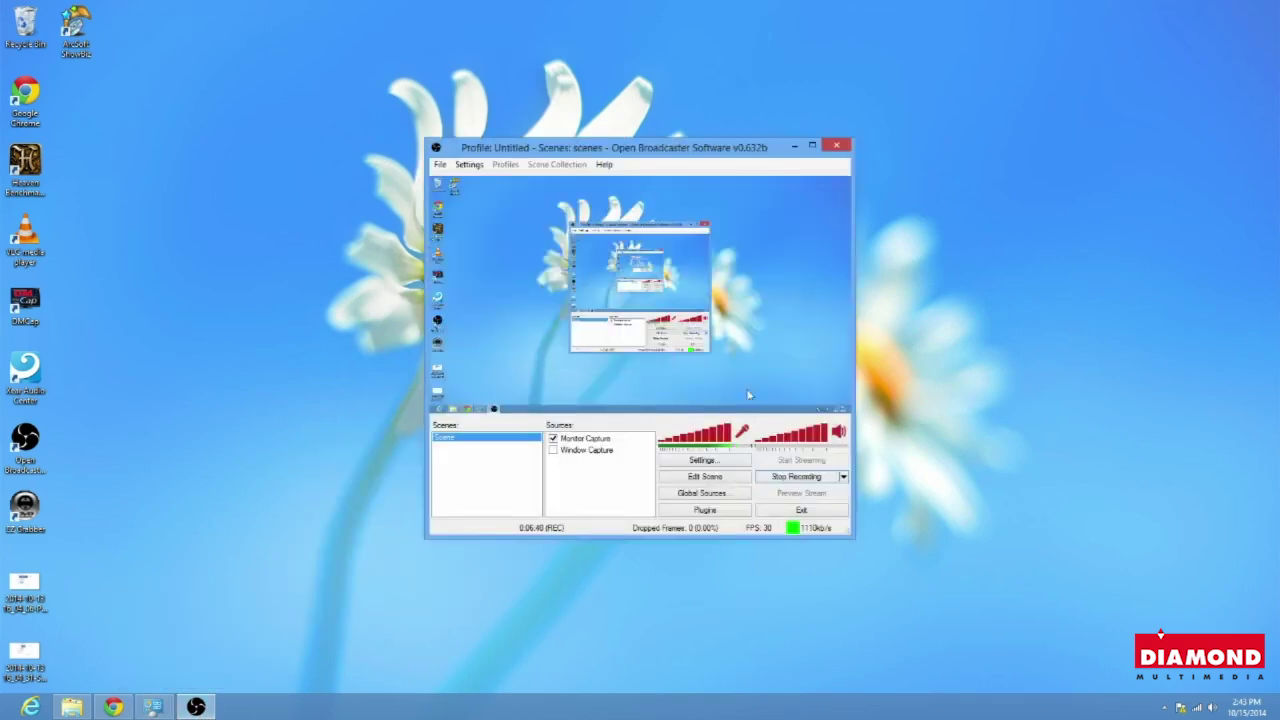
{"action": "left_click", "coordinate": [196, 707]}
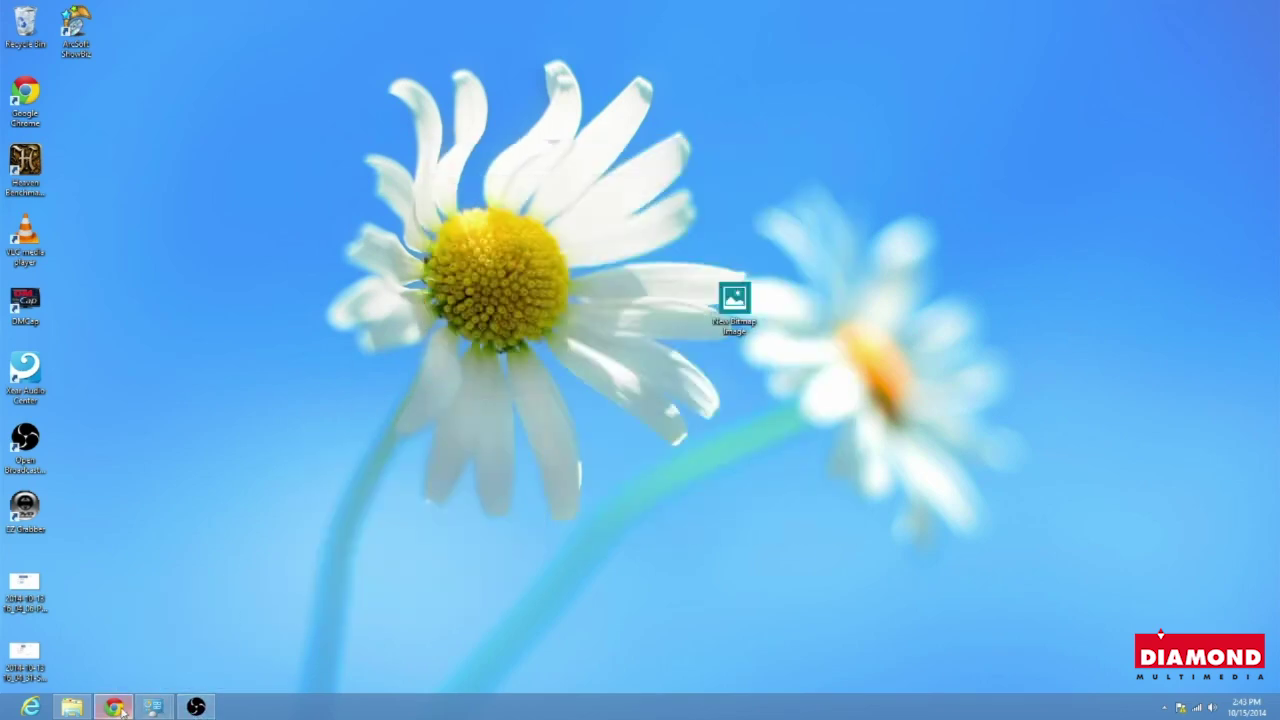
{"action": "left_click", "coordinate": [137, 684]}
{"action": "scroll", "coordinate": [476, 197], "scroll_direction": "up", "scroll_amount": 1}
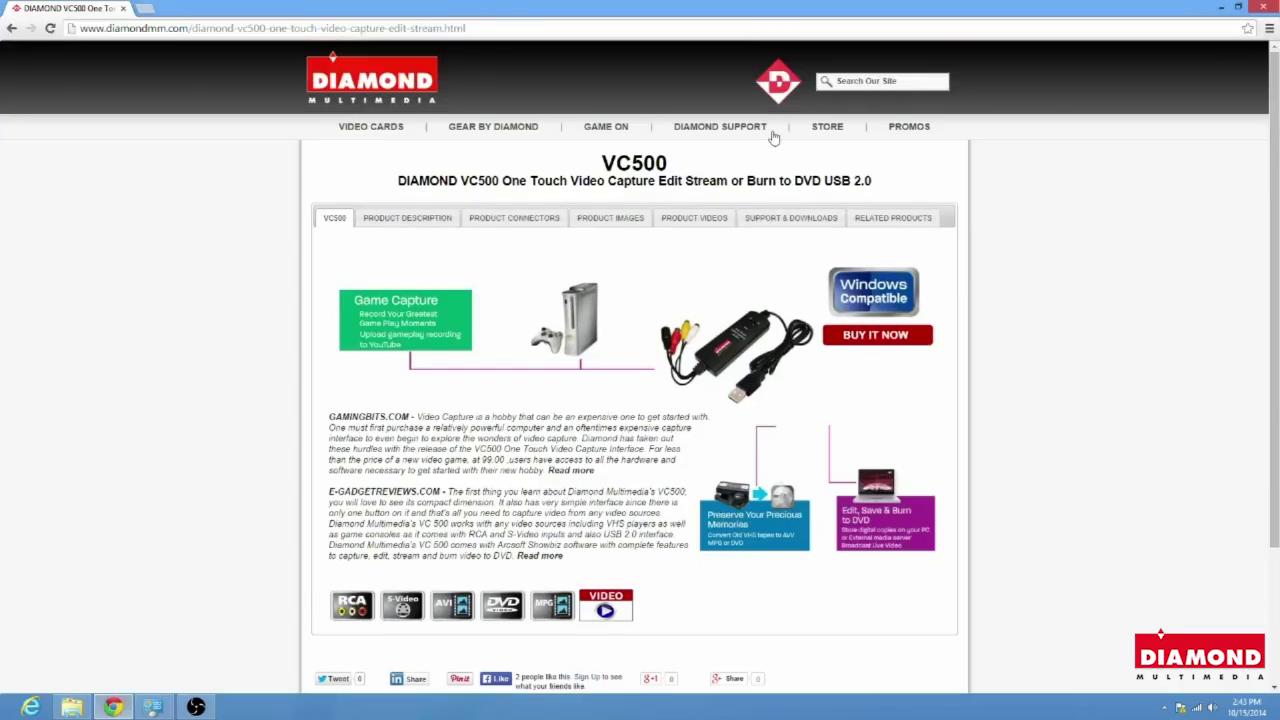
{"action": "mouse_move", "coordinate": [735, 131]}
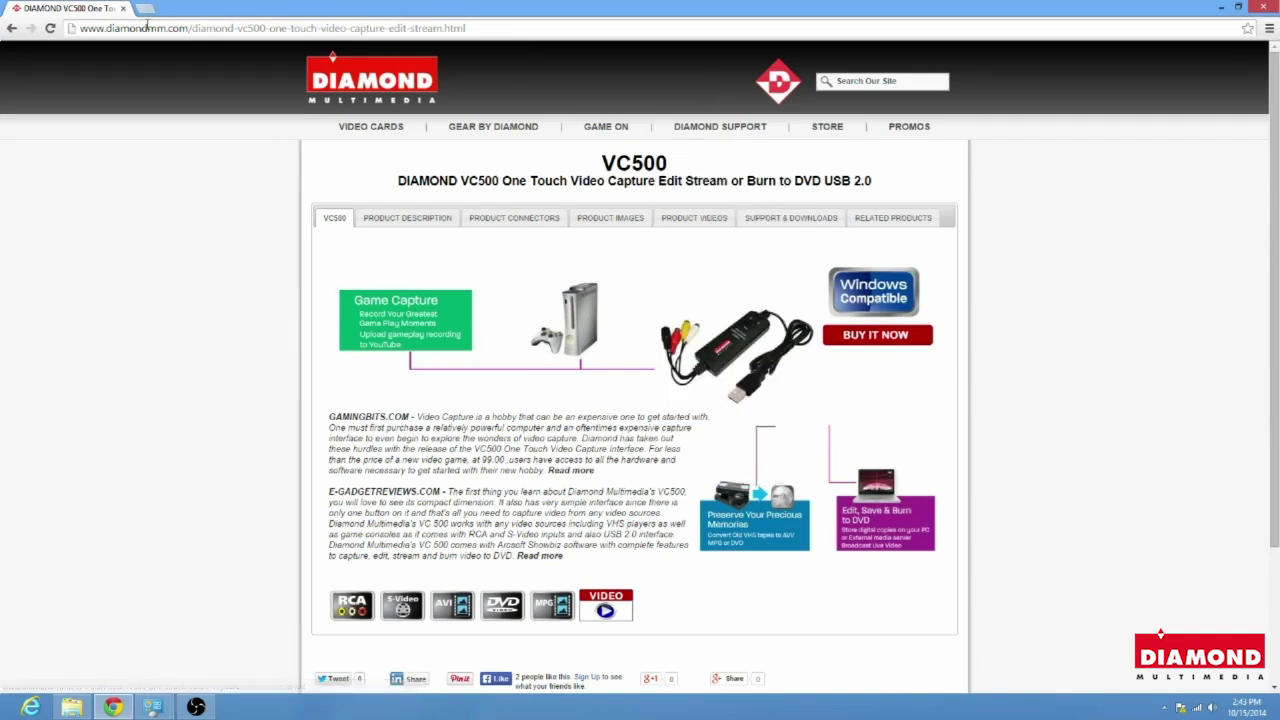